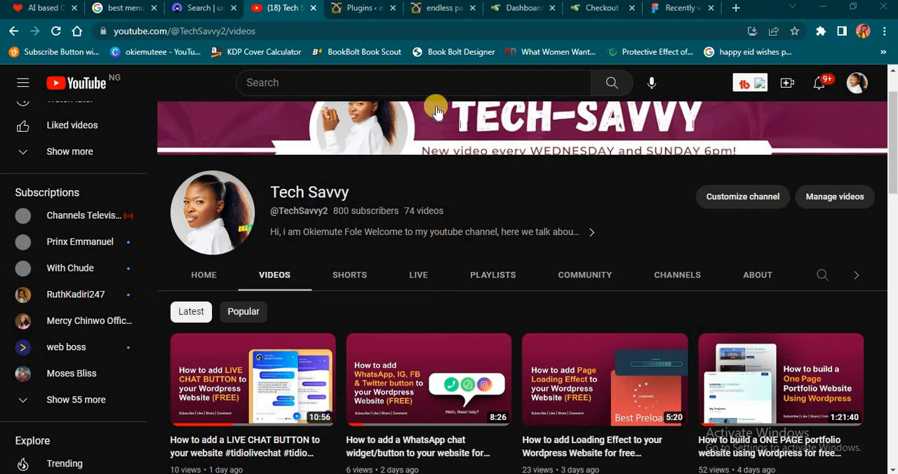
- Switch to the endless payment site's home page and examine the Payments submenu with its icons
left_click(435, 8)
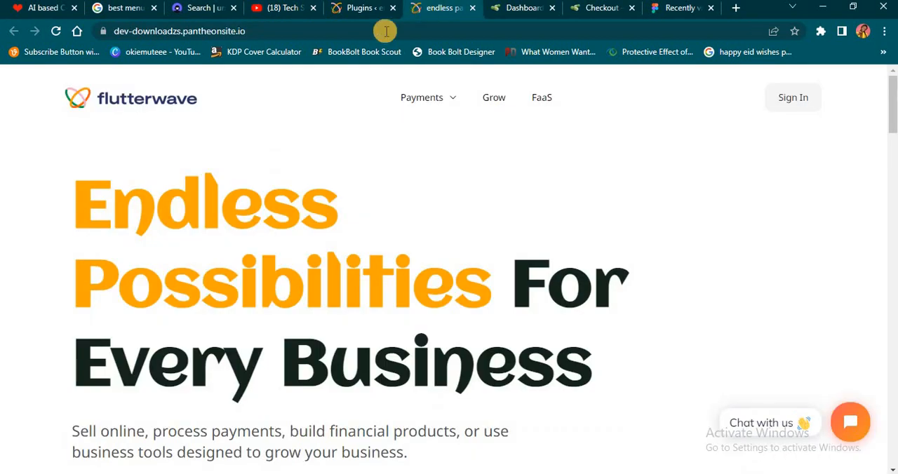
mouse_move(443, 112)
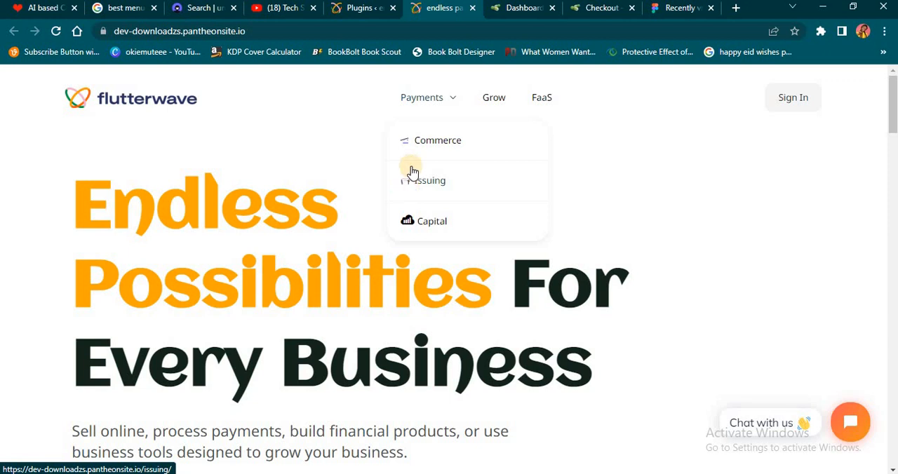
- Search the WordPress plugin directory for "menu icons" and review the Menu Icons by ThemeIsle entry
key("ctrl+shift+Tab")
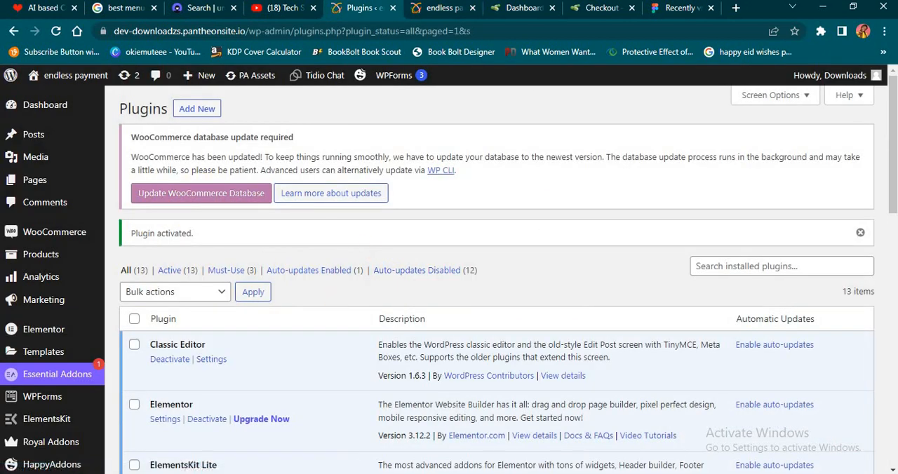
left_click(186, 111)
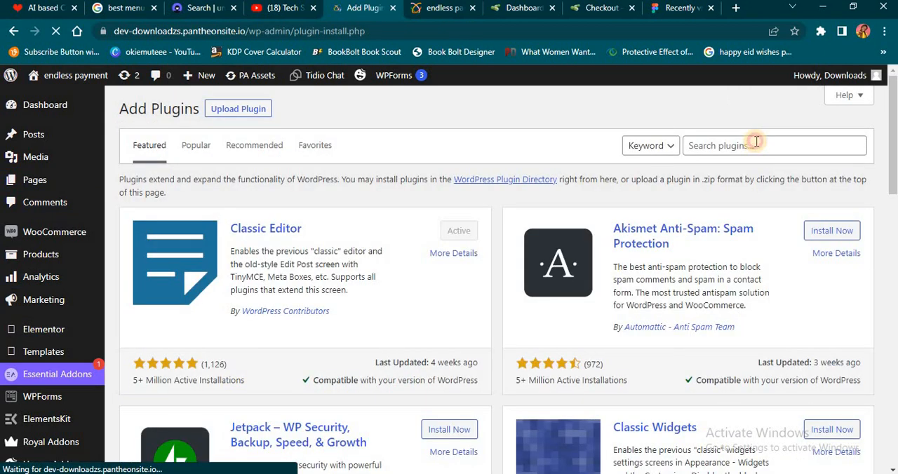
left_click(757, 145)
type("menu icons")
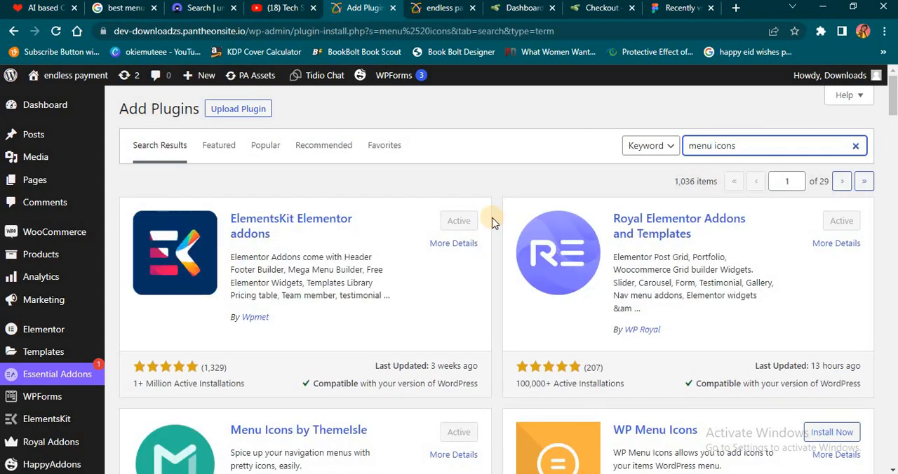
scroll(583, 295, "down", 3)
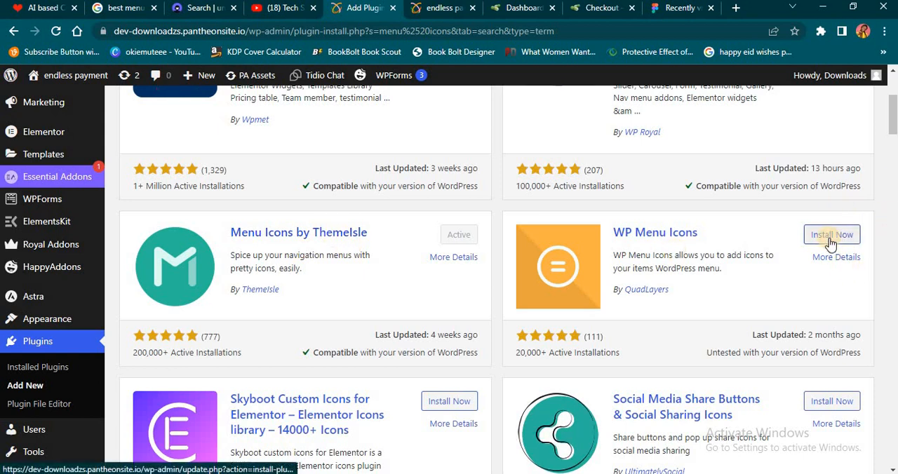
scroll(830, 244, "down", 2)
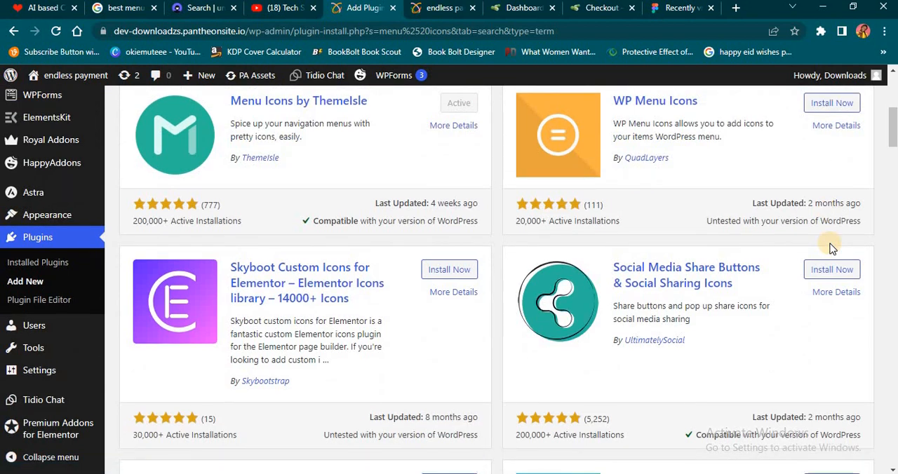
scroll(831, 248, "up", 2)
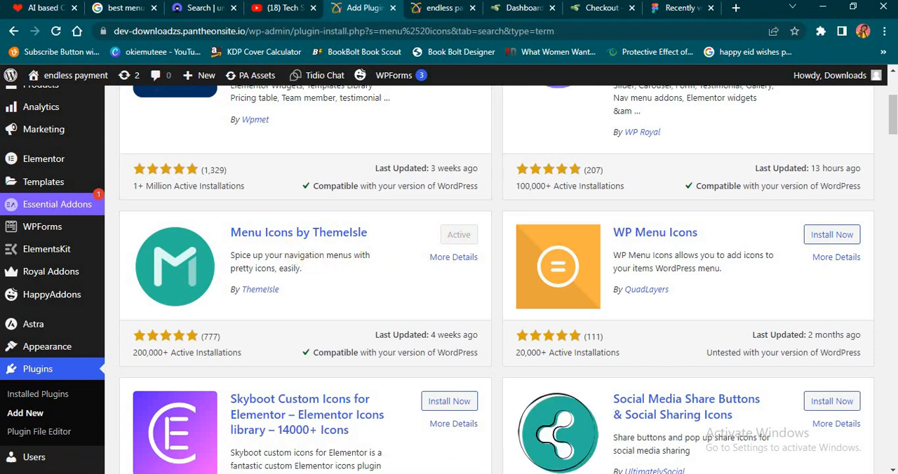
scroll(315, 371, "up", 3)
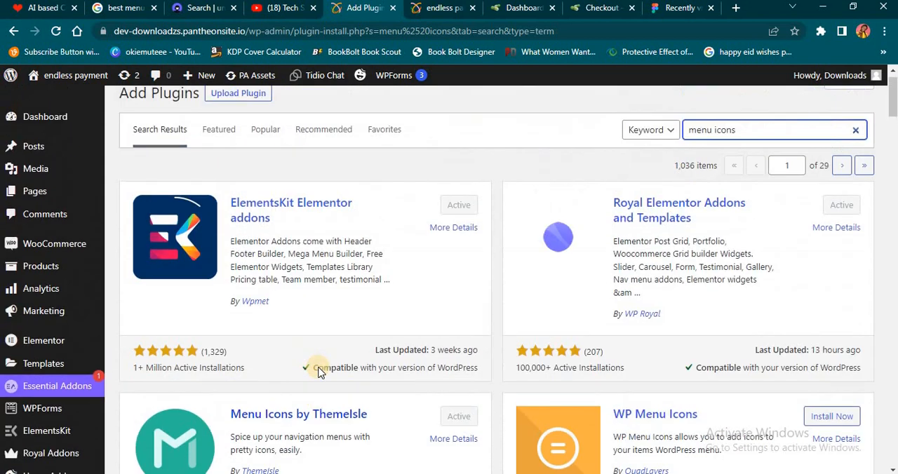
- Open the WordPress Menus page and review the structure of the main menu
scroll(320, 371, "down", 3)
scroll(320, 371, "down", 1)
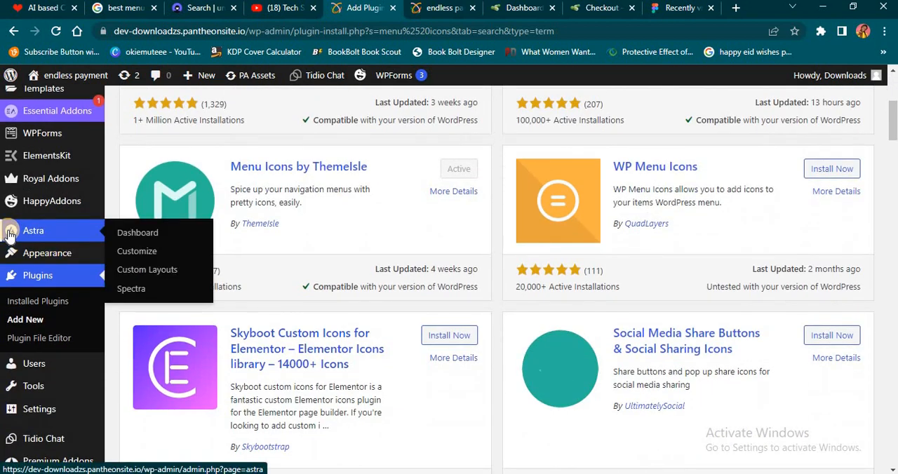
mouse_move(76, 257)
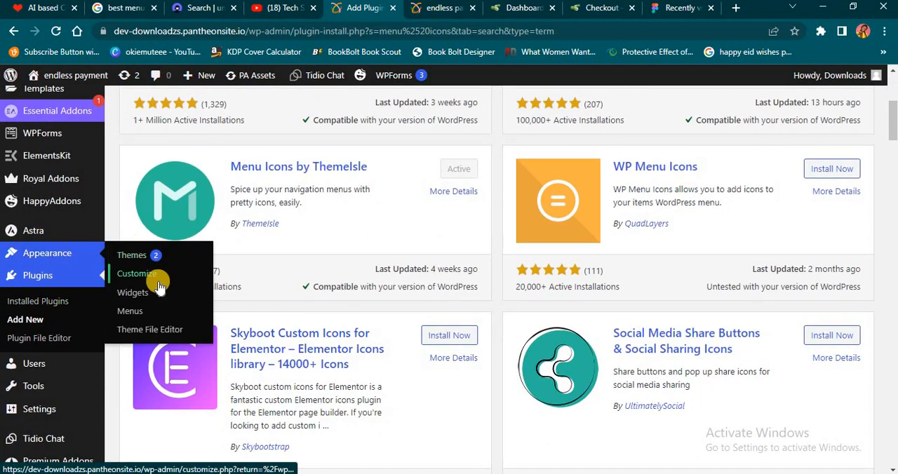
left_click(131, 313)
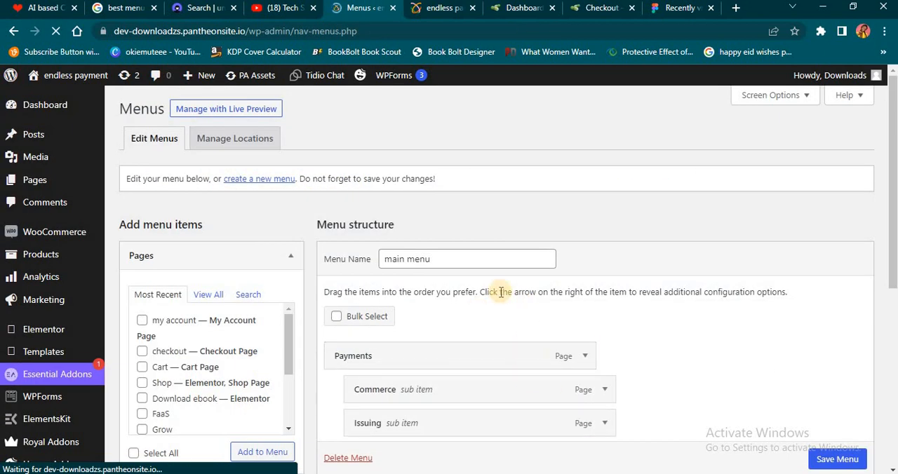
scroll(519, 274, "down", 2)
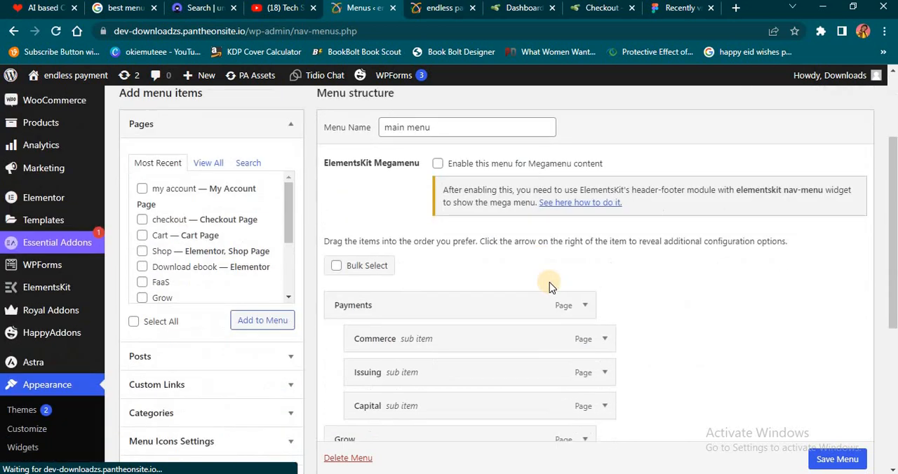
scroll(650, 265, "up", 1)
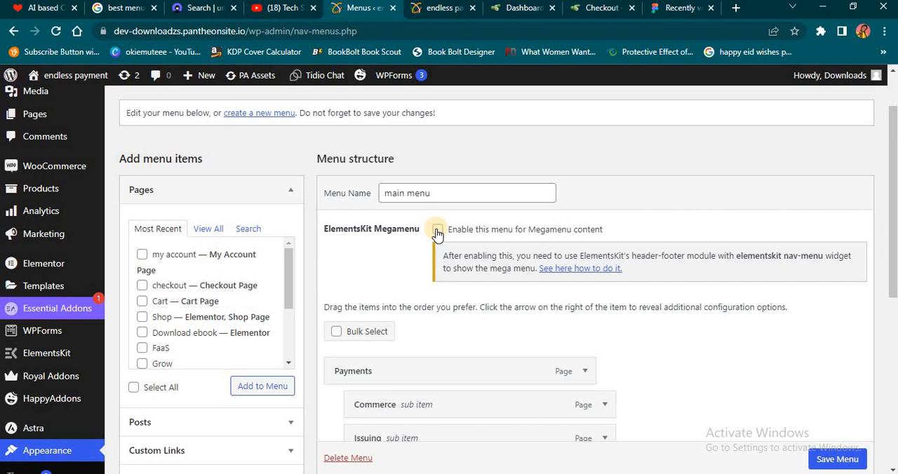
- Look over the latest videos on the Tech Savvy YouTube channel and the endless payment site's home page
left_click(281, 7)
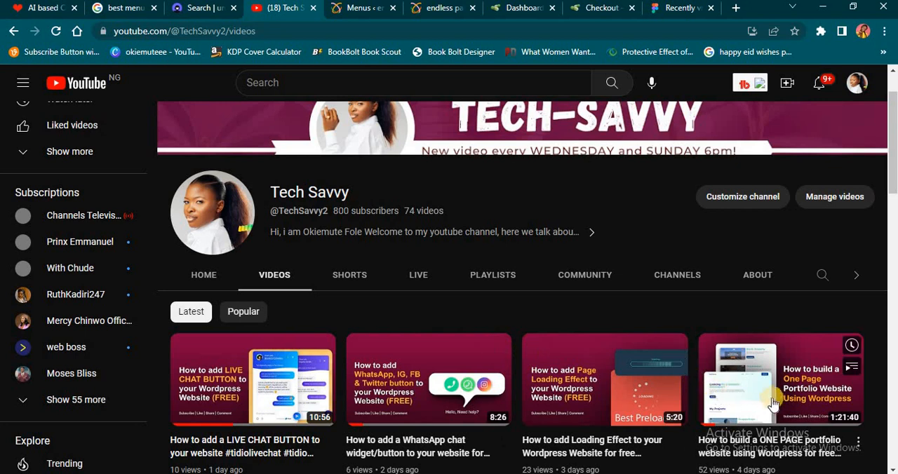
scroll(783, 372, "down", 1)
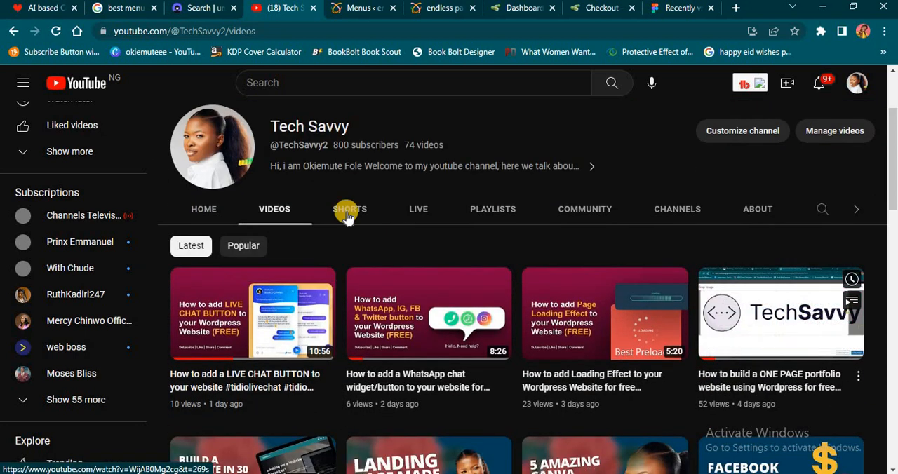
left_click(421, 14)
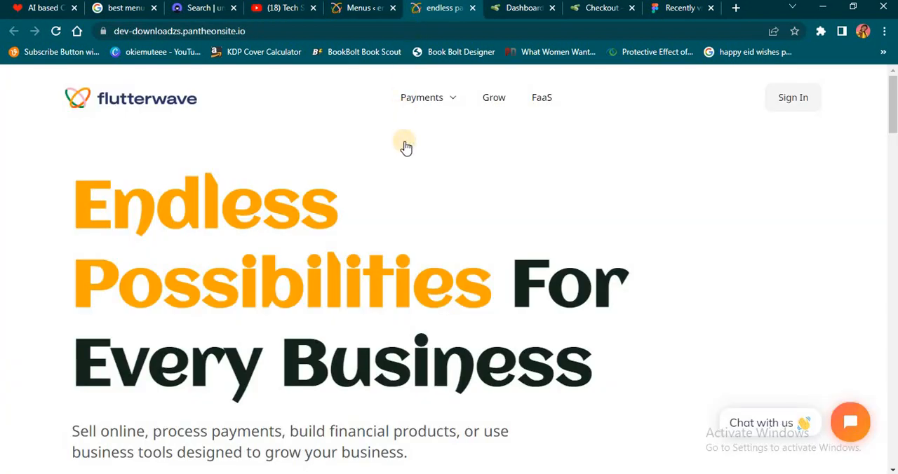
- Create a new WordPress menu named PRIMARY MENU and tick Primary Menu as its display location
left_click(377, 12)
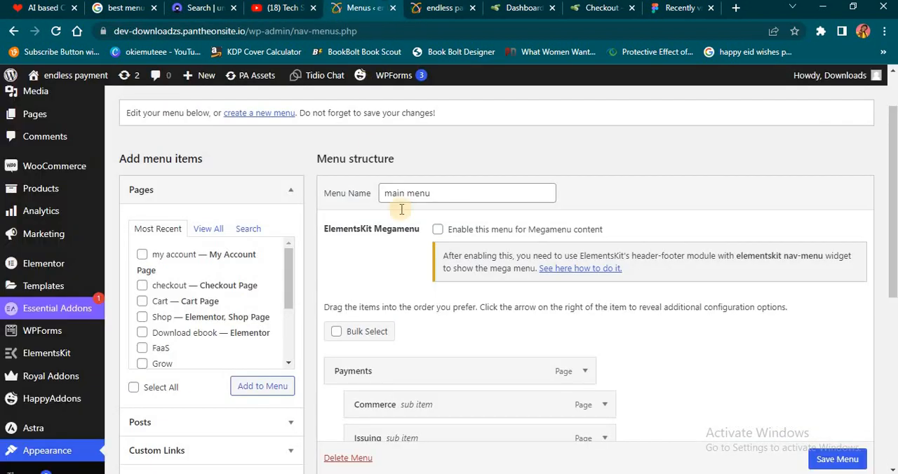
scroll(421, 250, "up", 1)
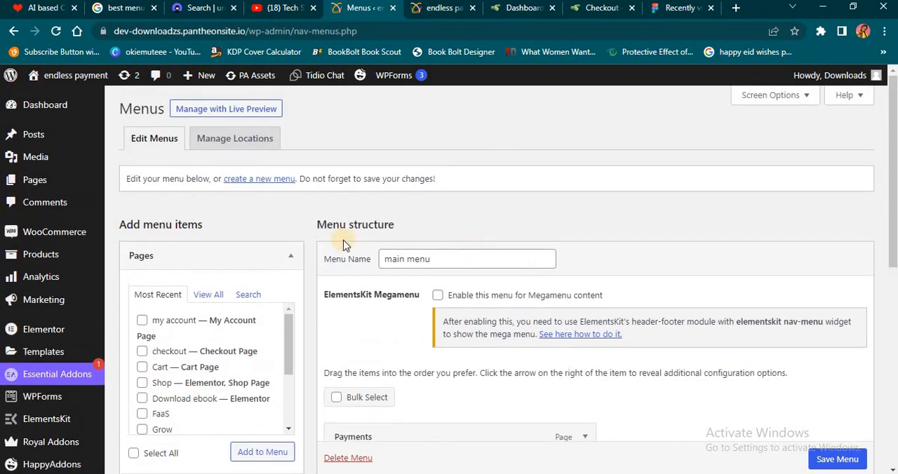
left_click(247, 181)
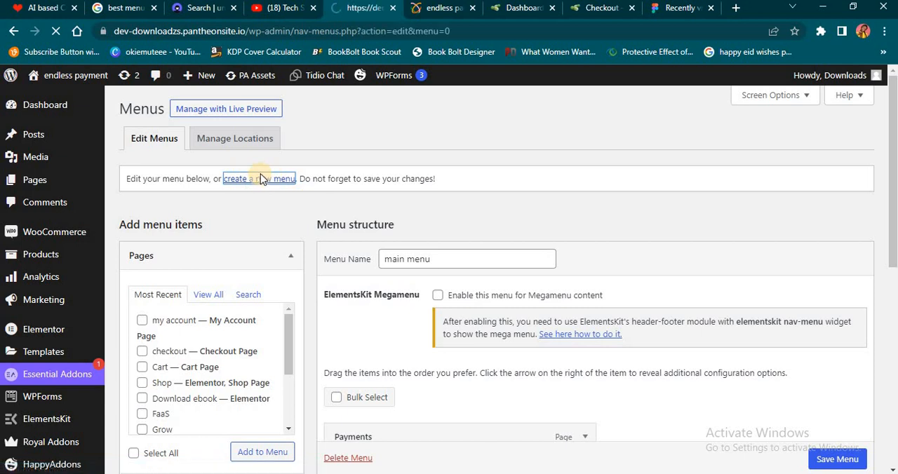
left_click(435, 260)
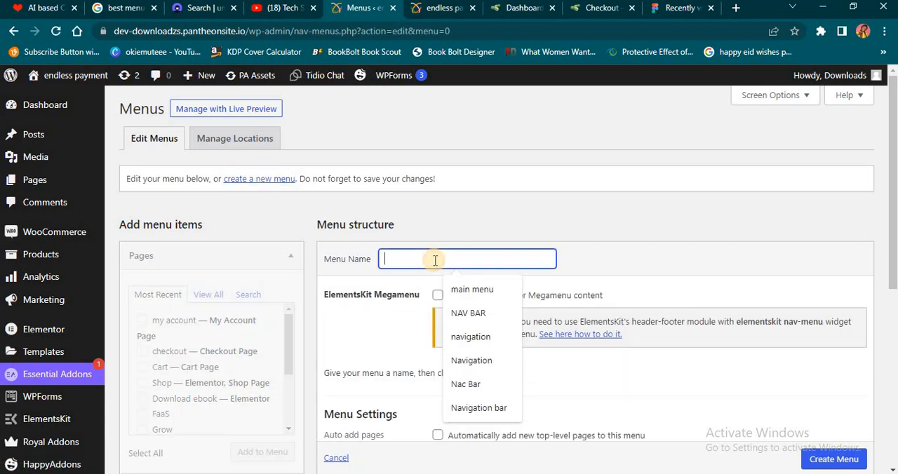
type("PRIMARY MENU")
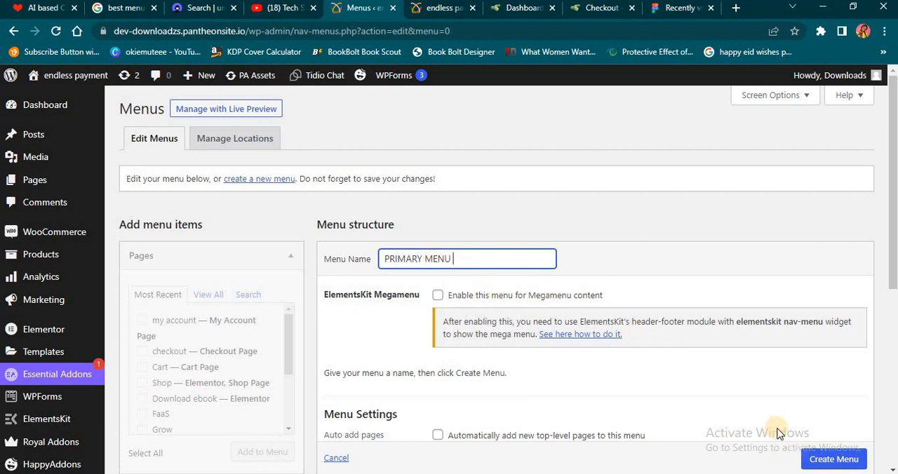
scroll(794, 427, "down", 3)
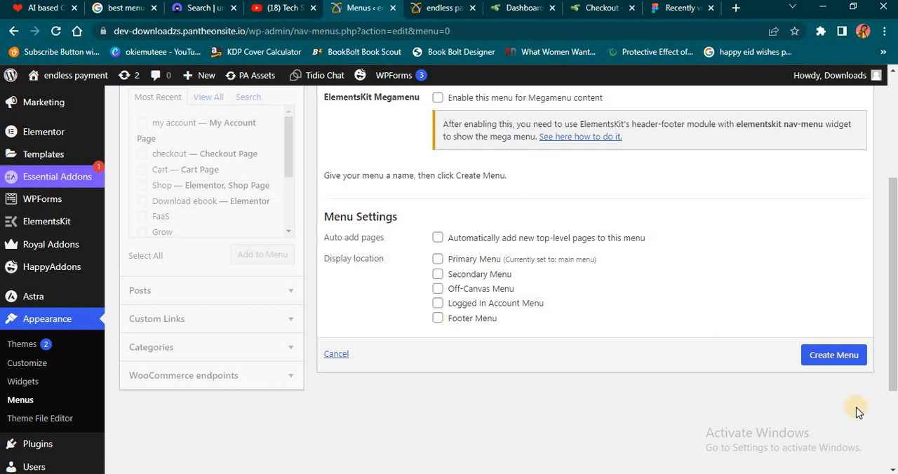
left_click(826, 355)
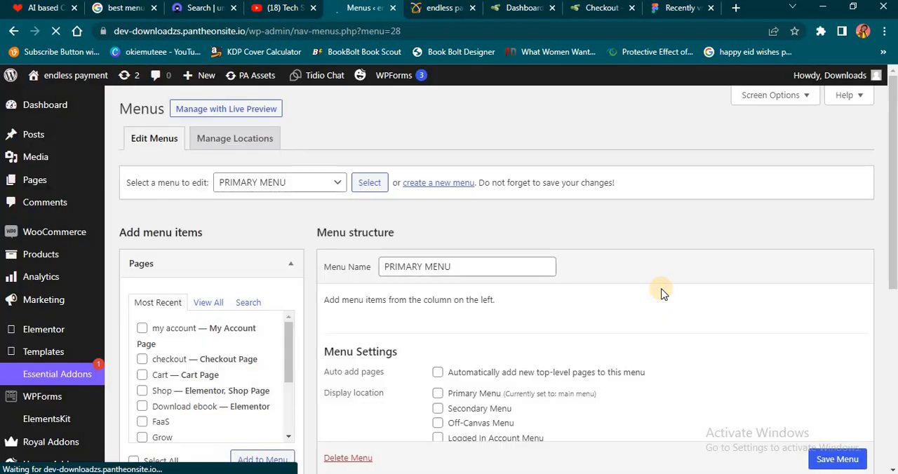
left_click(438, 394)
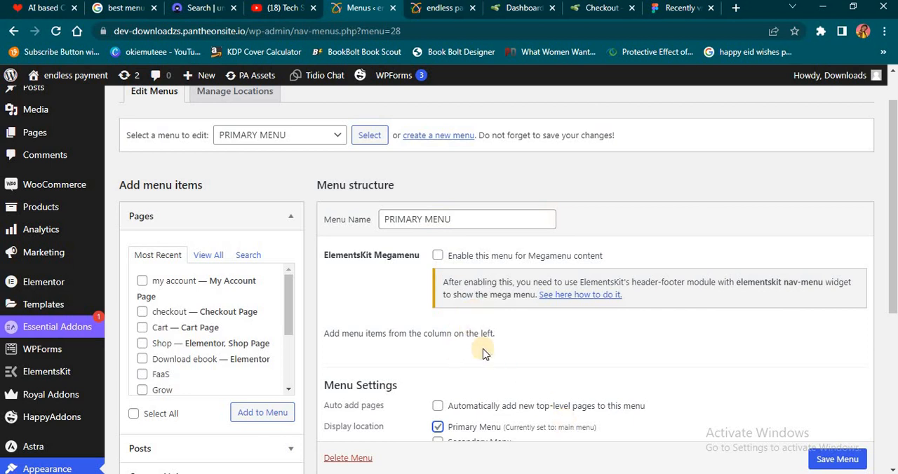
- Load the main menu for editing, clear its Primary Menu display location and save it
left_click(335, 136)
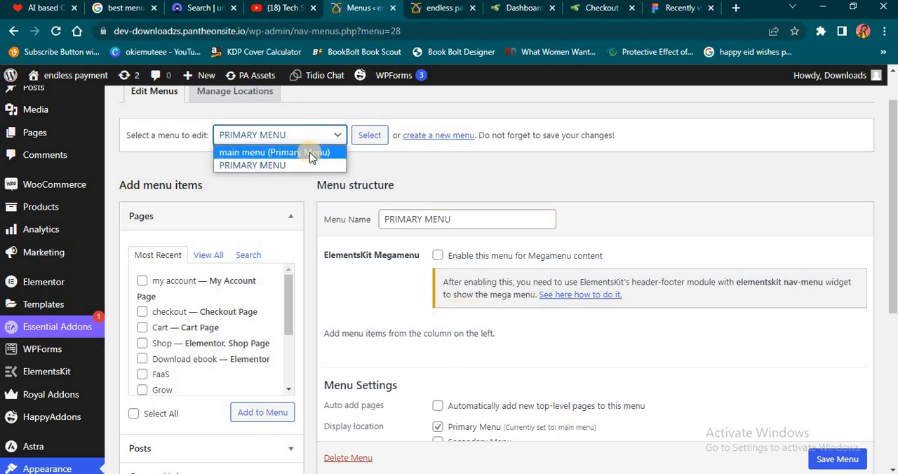
left_click(312, 153)
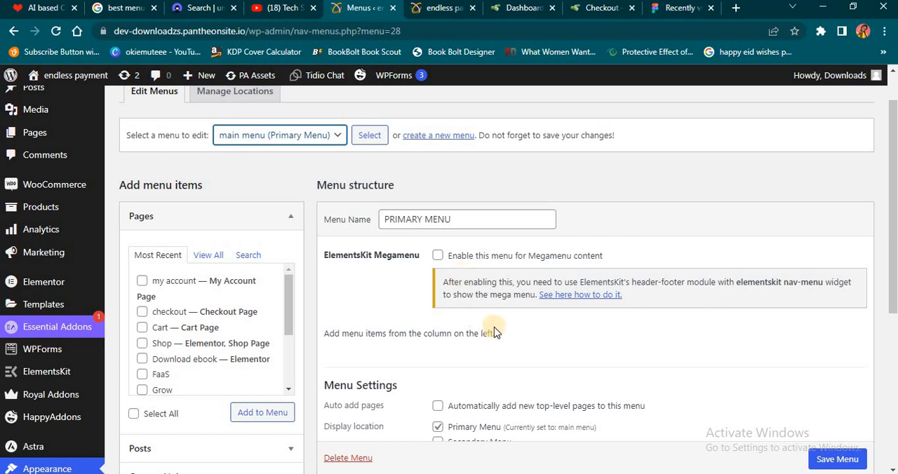
left_click(370, 137)
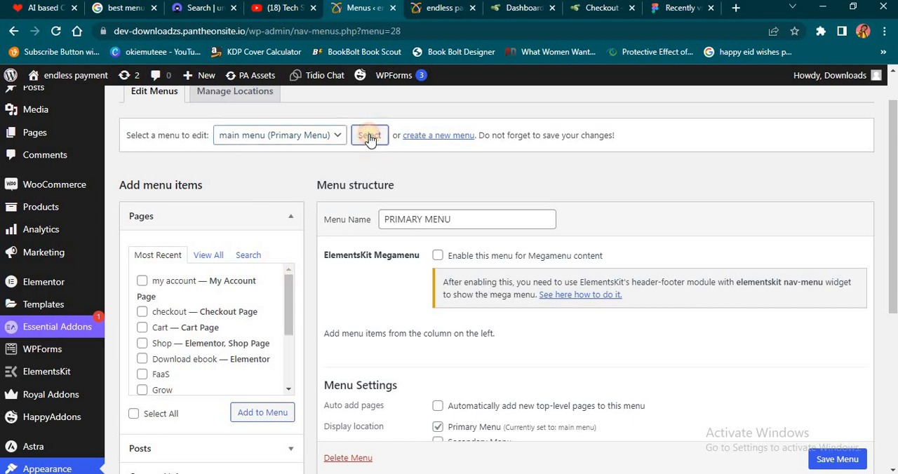
scroll(459, 321, "down", 5)
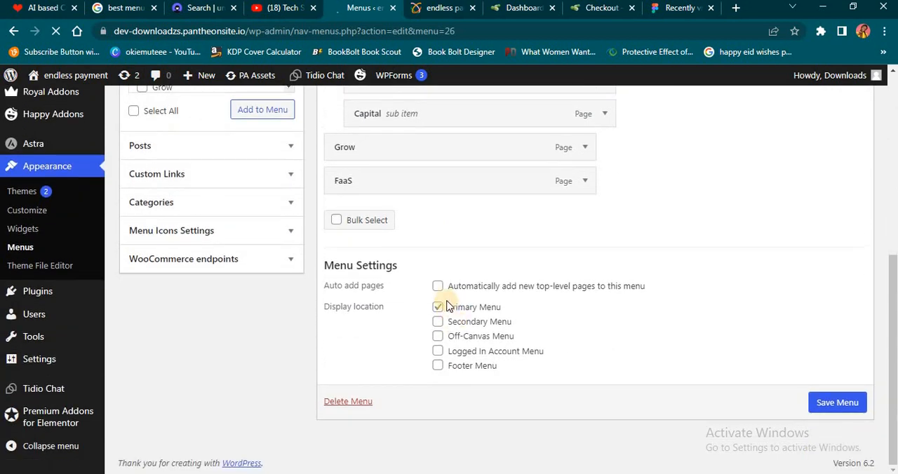
left_click(438, 308)
left_click(439, 309)
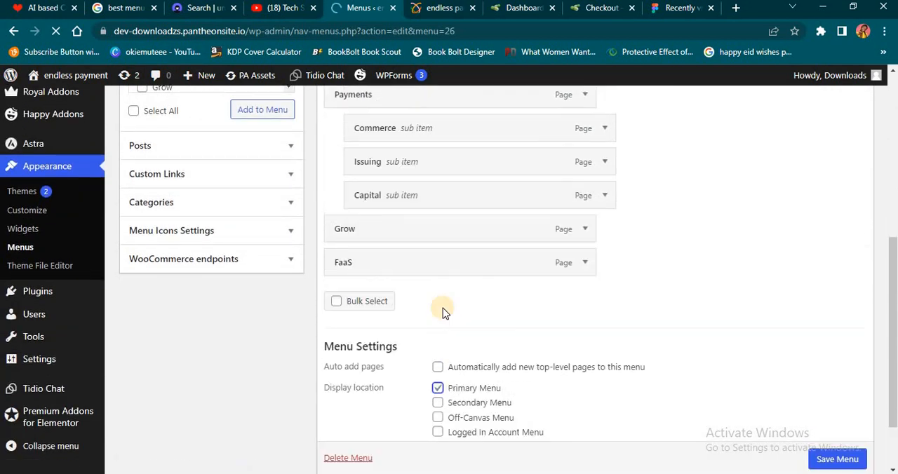
left_click(441, 390)
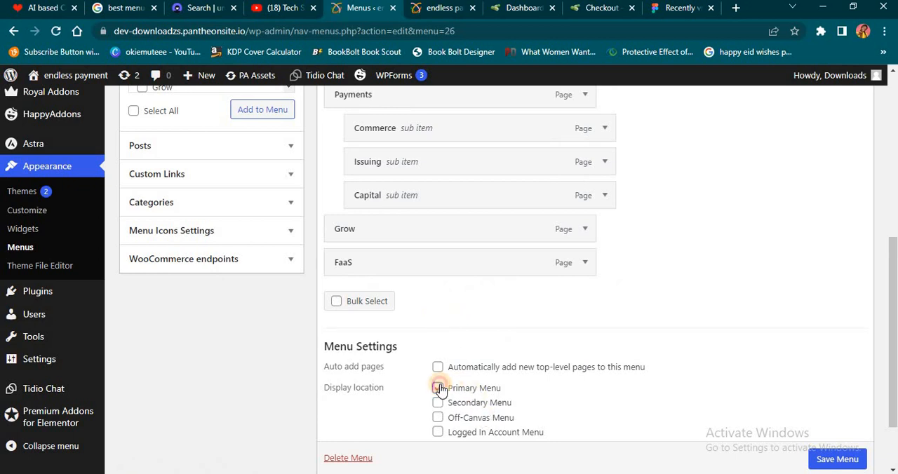
scroll(838, 460, "down", 1)
left_click(839, 456)
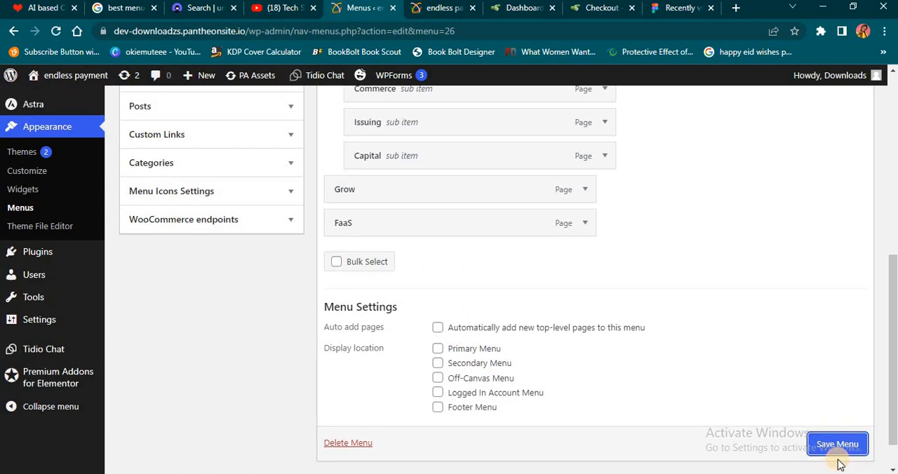
- Load PRIMARY MENU for editing on the Menus page
left_click(293, 212)
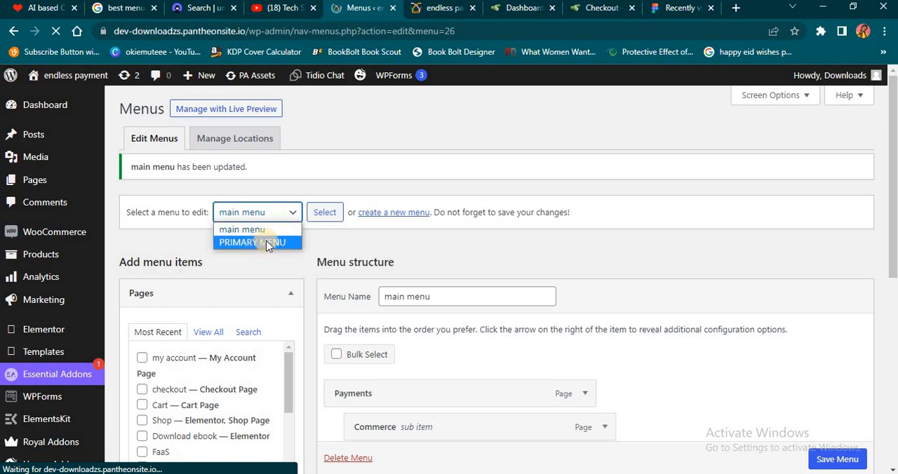
left_click(267, 242)
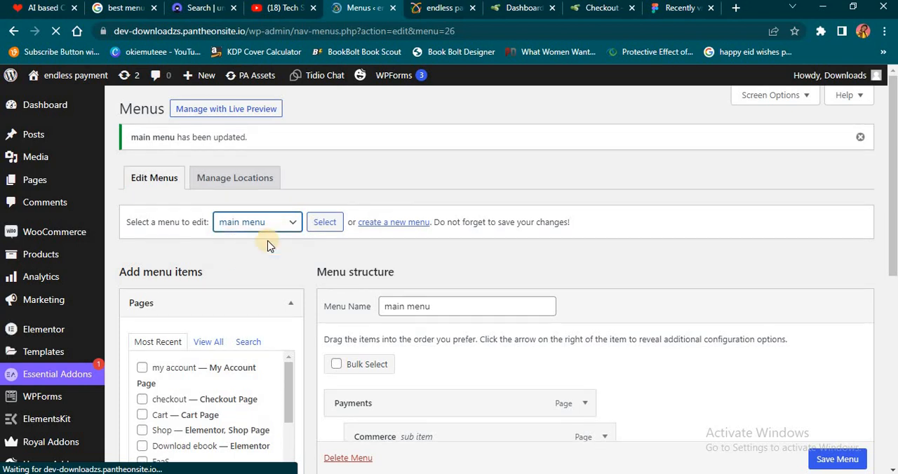
left_click(320, 225)
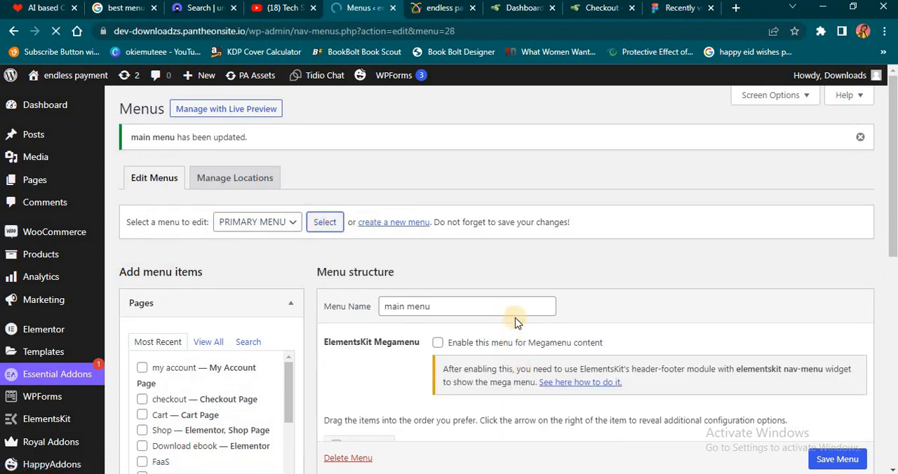
- Assign PRIMARY MENU to the Primary Menu display location and save the menu
scroll(506, 313, "down", 3)
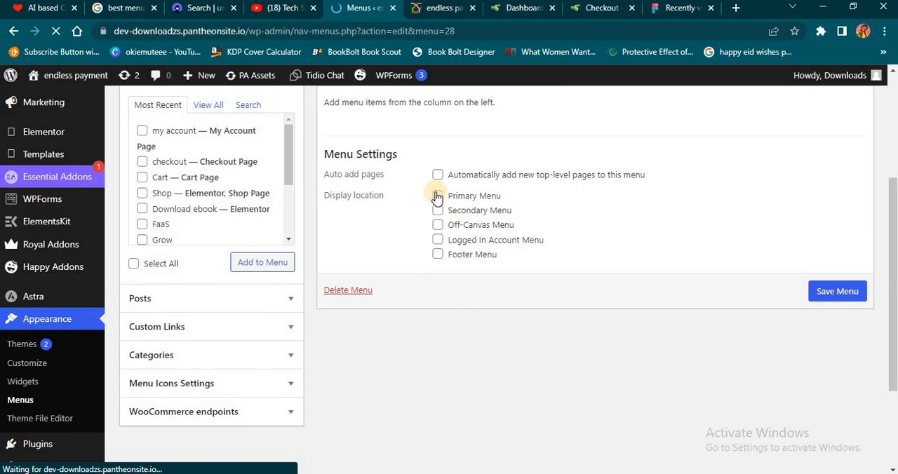
left_click(437, 197)
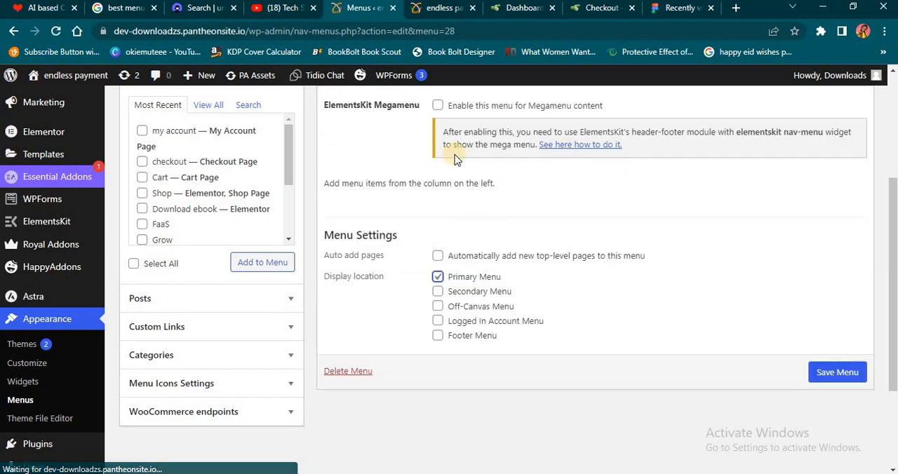
left_click(837, 373)
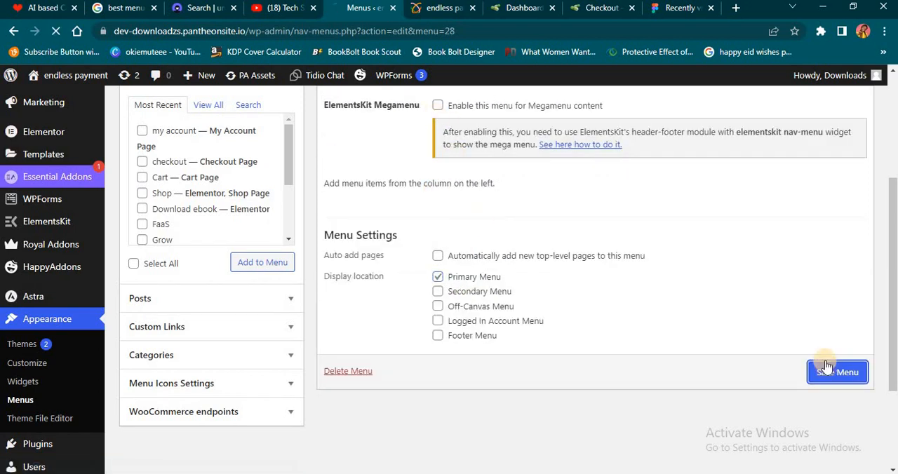
- Reload the site's home page to check its header navigation, and return to the Menus page
left_click(435, 8)
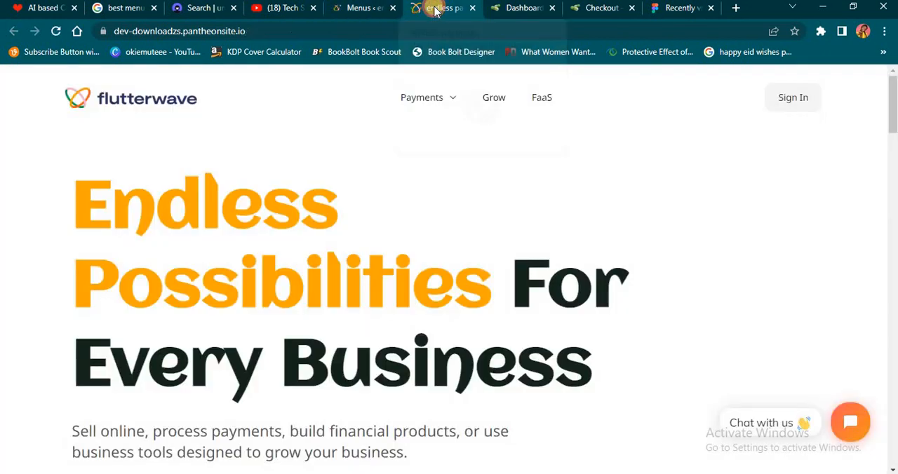
left_click(56, 31)
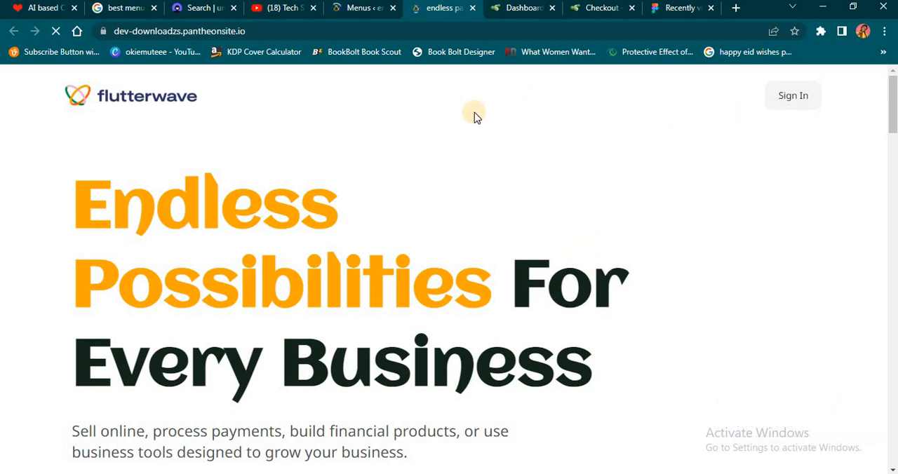
left_click(349, 14)
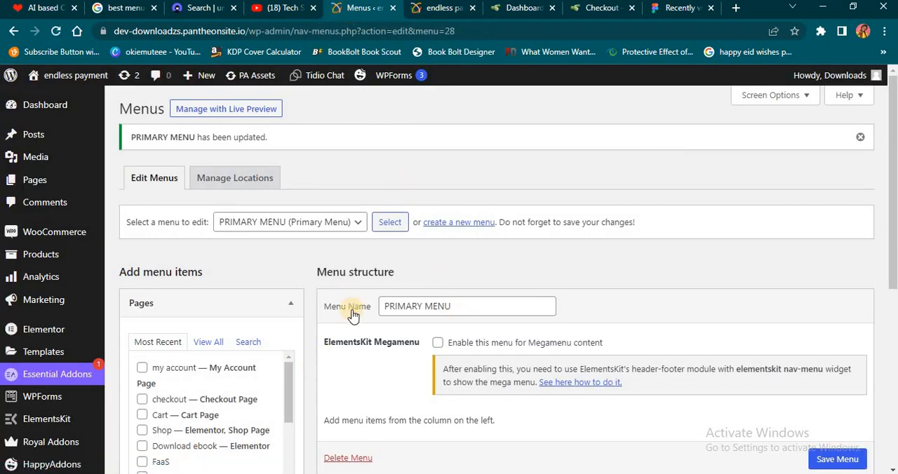
- Add the Commerce, FaaS, Grow, Issuing, my account and Shop pages to PRIMARY MENU from the full page list
scroll(351, 311, "down", 2)
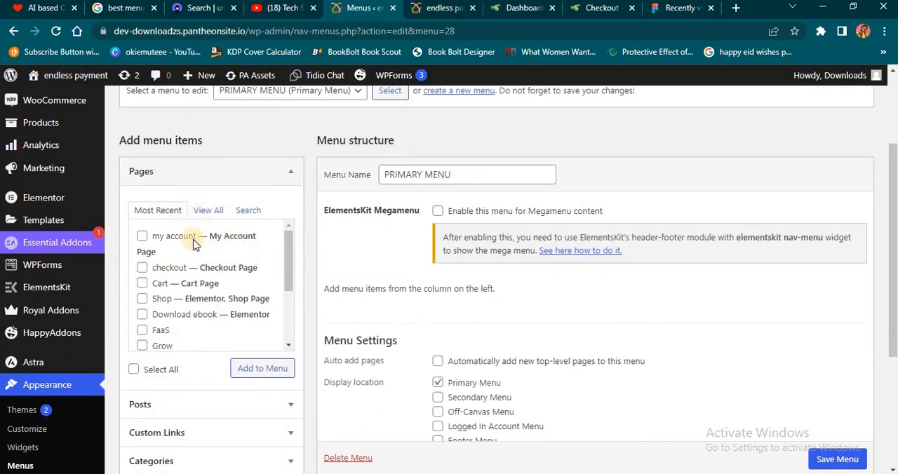
left_click(210, 212)
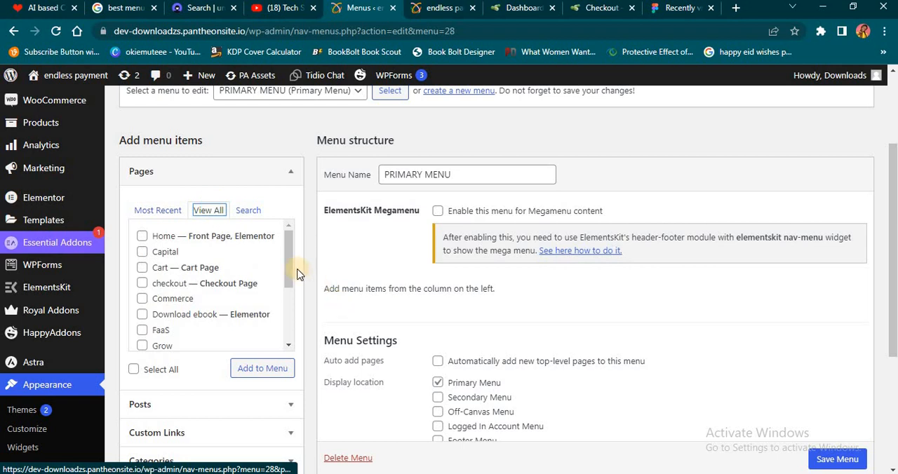
left_click_drag(290, 270, 292, 328)
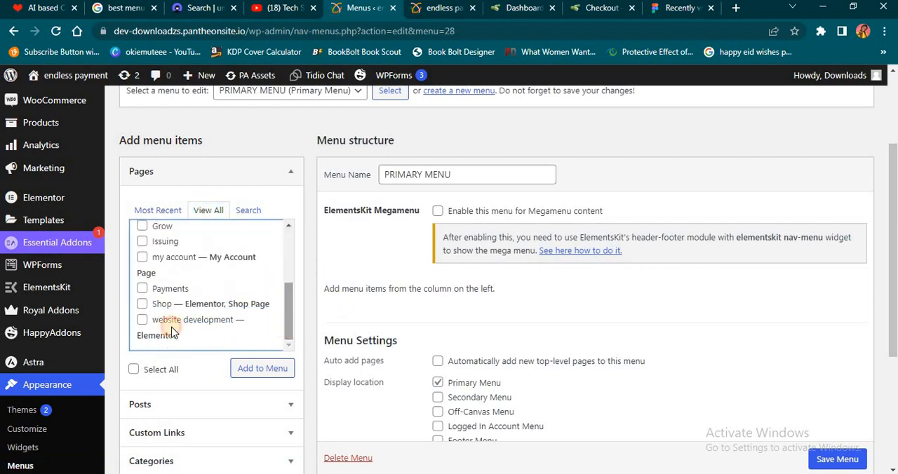
left_click(143, 305)
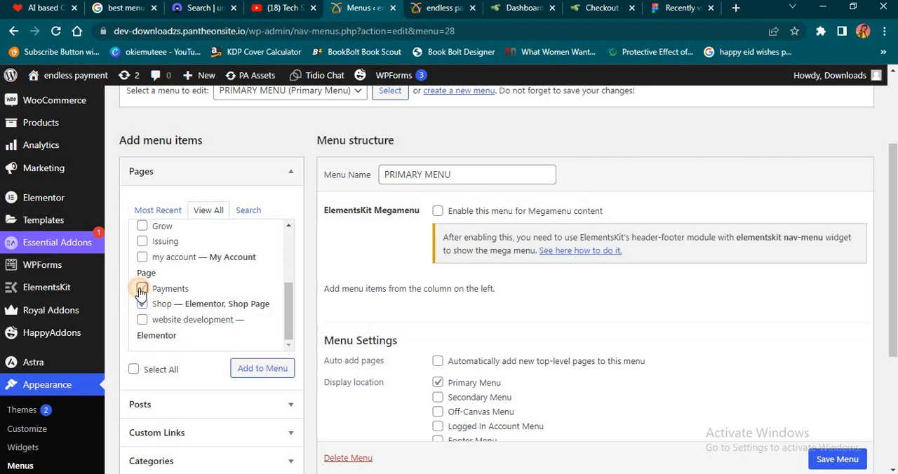
left_click(141, 290)
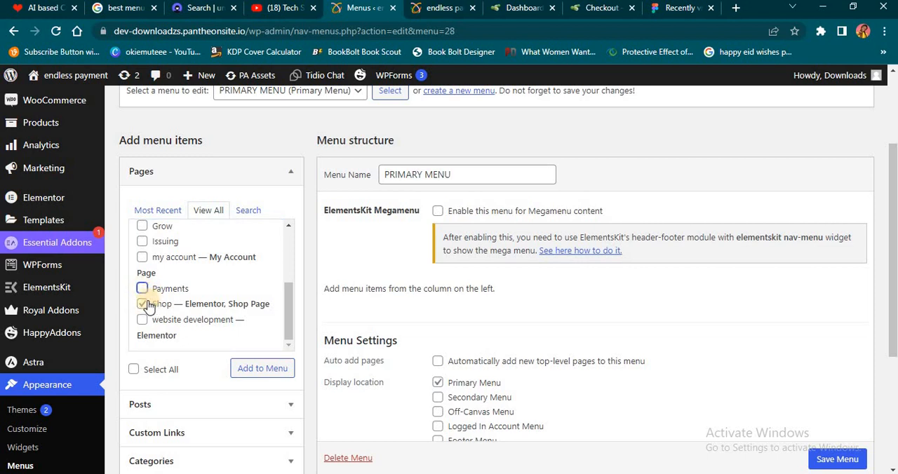
left_click(144, 257)
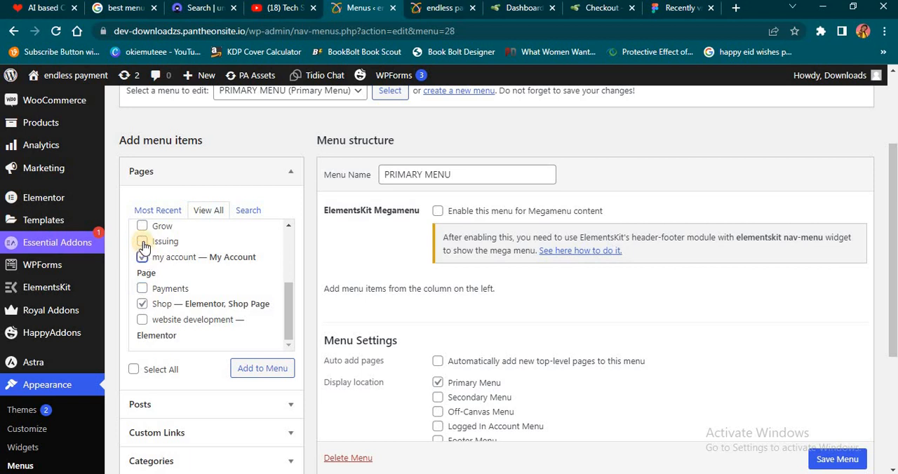
left_click(143, 243)
left_click_drag(292, 302, 290, 286)
left_click(143, 298)
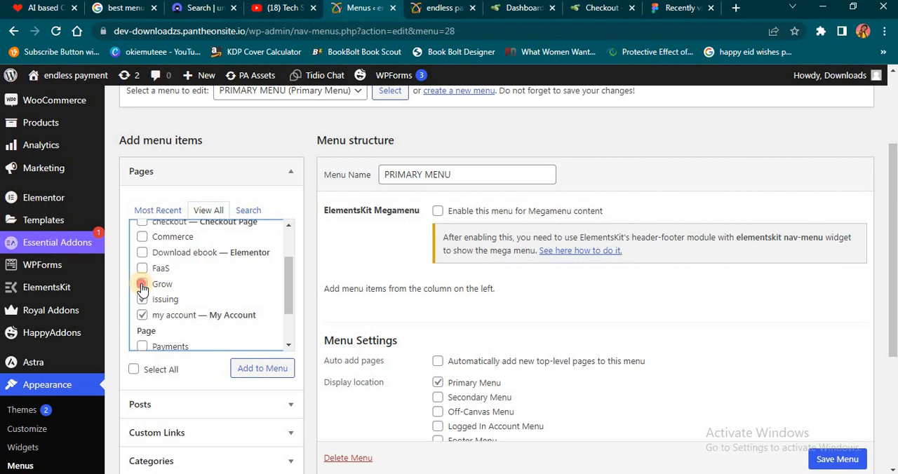
left_click(142, 285)
left_click(142, 268)
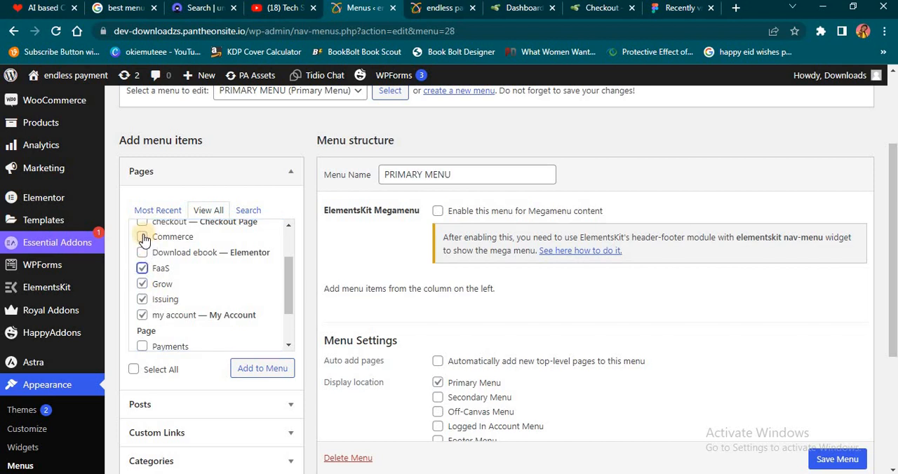
left_click(142, 237)
left_click(266, 374)
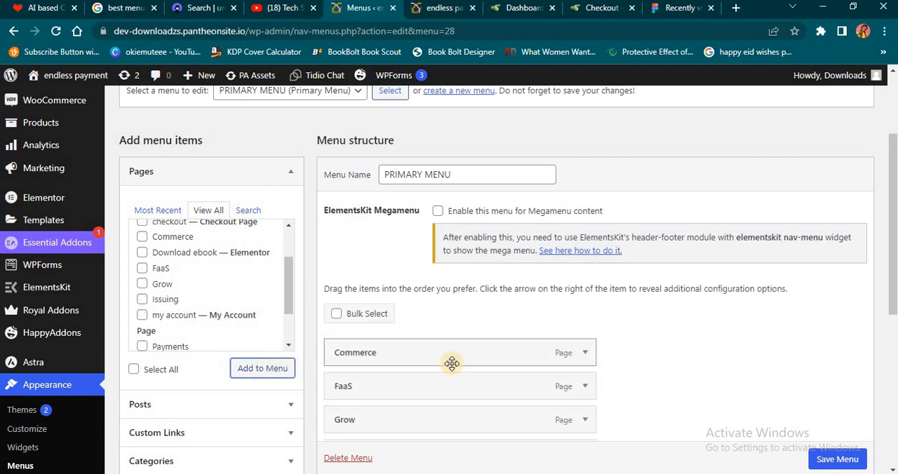
- Move Shop directly below Commerce and my account directly below Shop, and save the menu
scroll(526, 336, "down", 3)
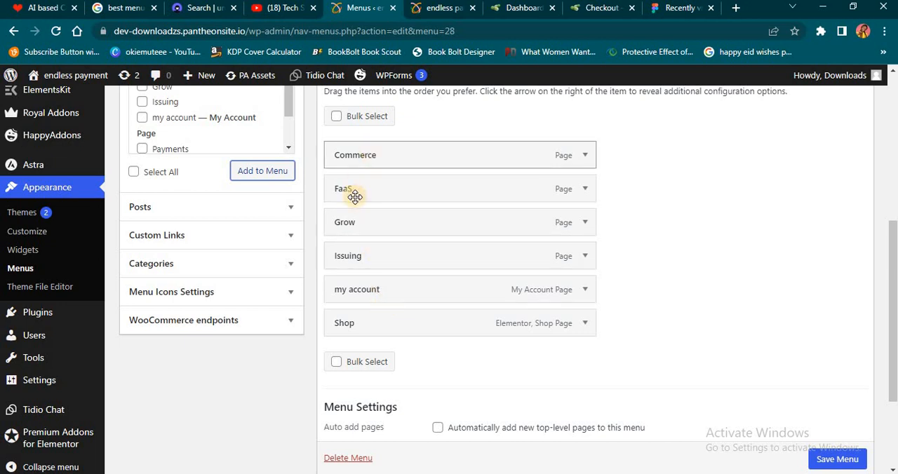
left_click_drag(370, 329, 371, 190)
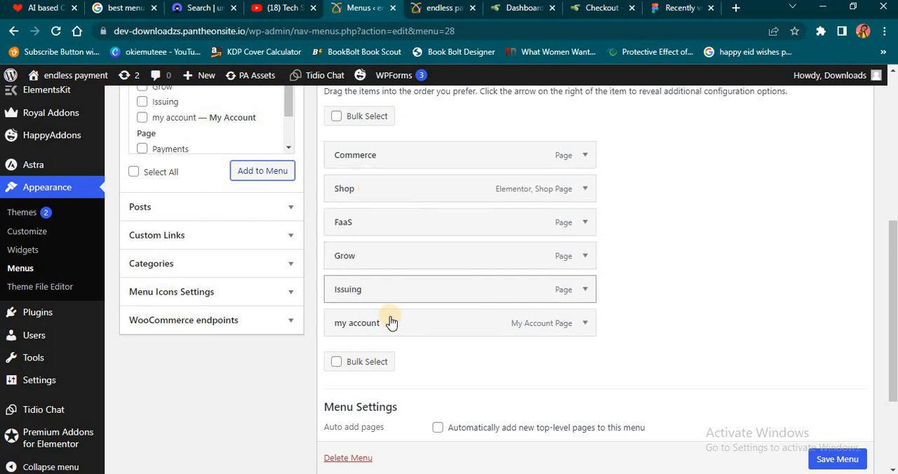
left_click_drag(390, 321, 393, 242)
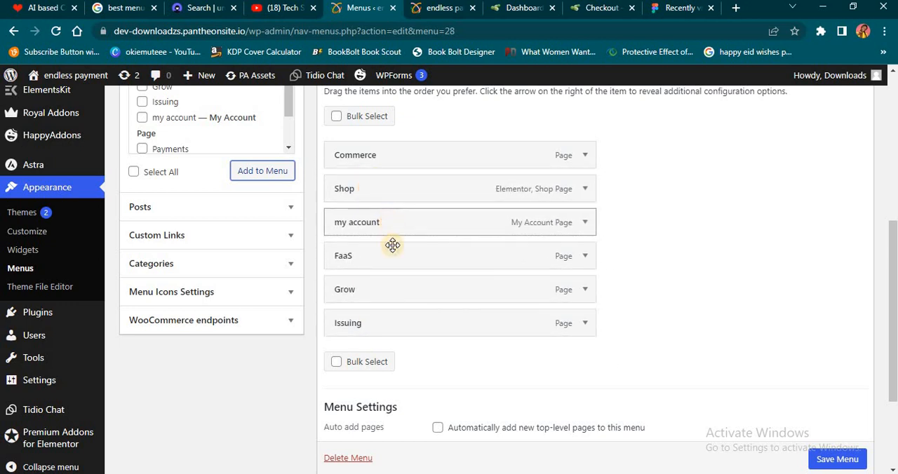
left_click(847, 460)
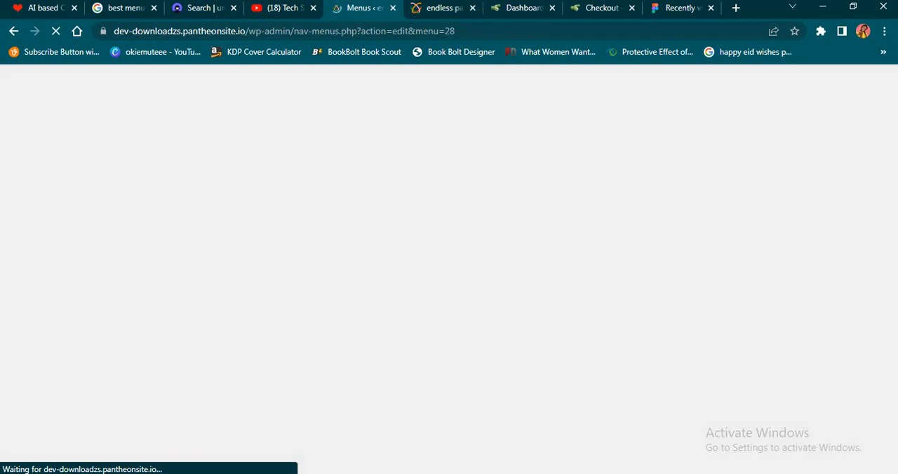
- Refresh the live home page to check the order of its header menu items, and go back to the menu editor
left_click(435, 9)
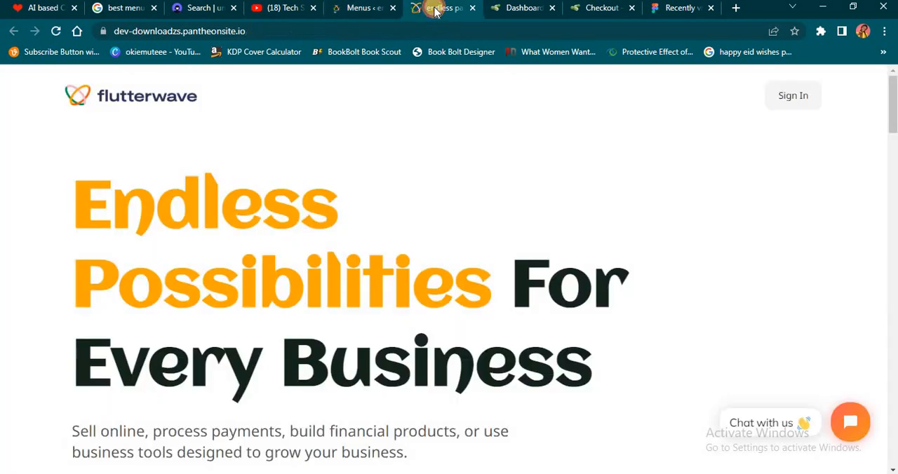
left_click(56, 31)
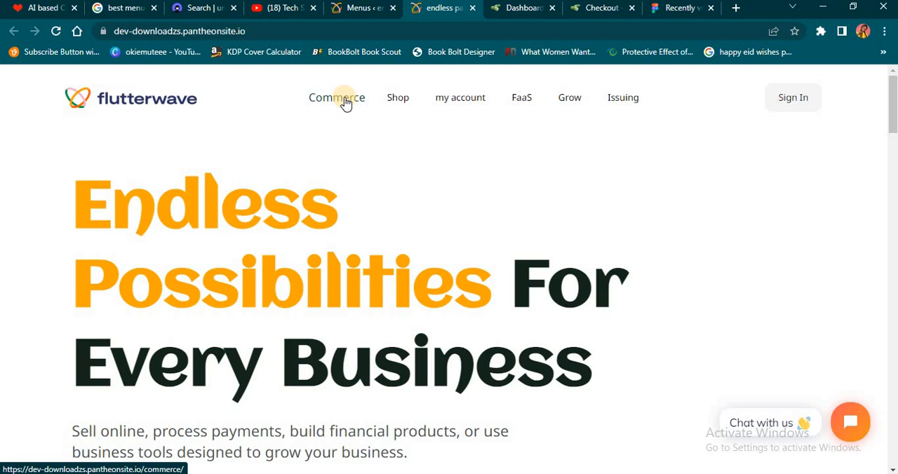
left_click(362, 8)
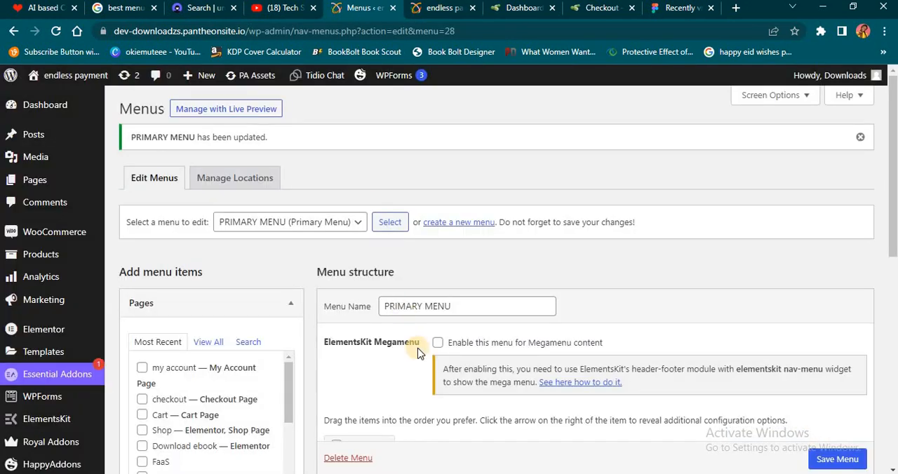
- Nest FaaS, Grow and Issuing as sub items under Commerce, in that order, and save the menu
scroll(416, 354, "down", 5)
scroll(414, 356, "up", 1)
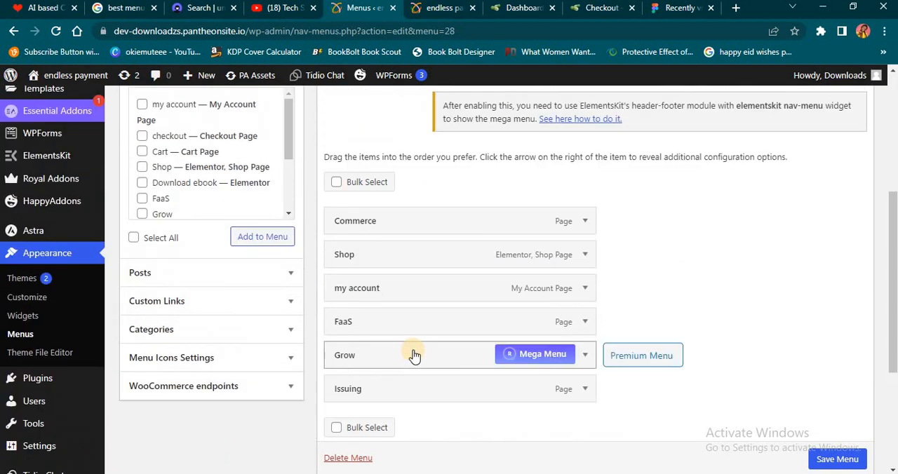
mouse_move(396, 325)
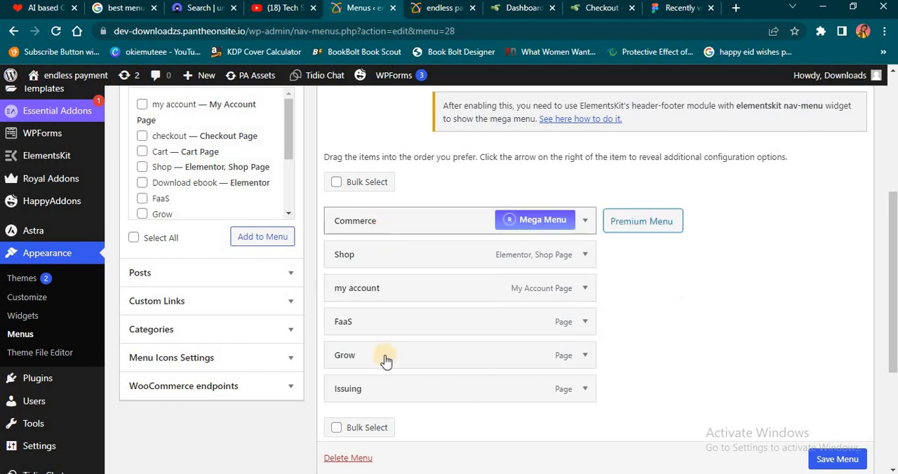
left_click_drag(387, 325, 384, 243)
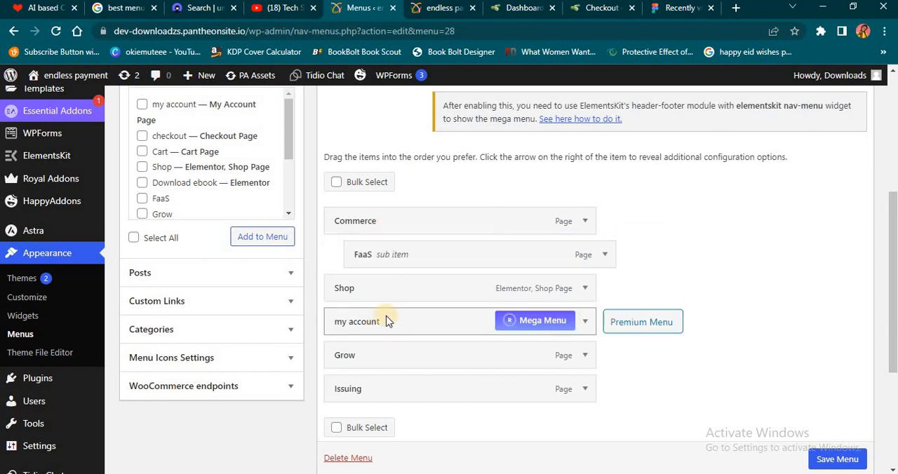
left_click_drag(402, 359, 397, 296)
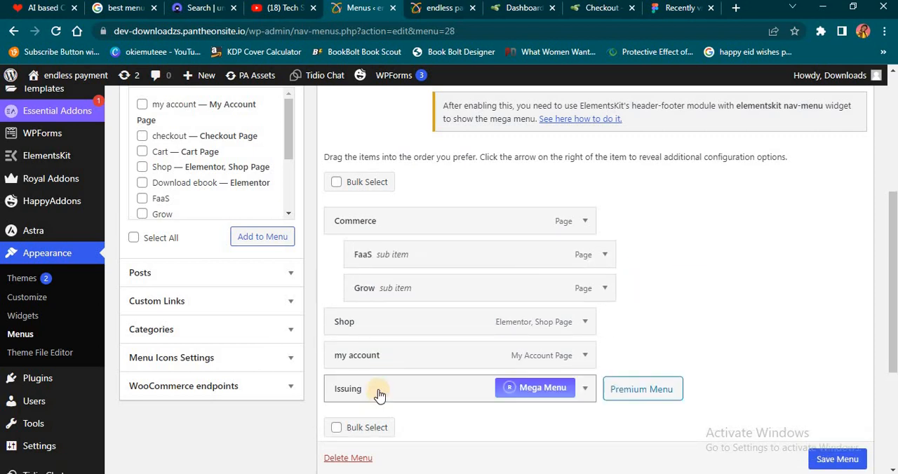
left_click_drag(379, 395, 401, 325)
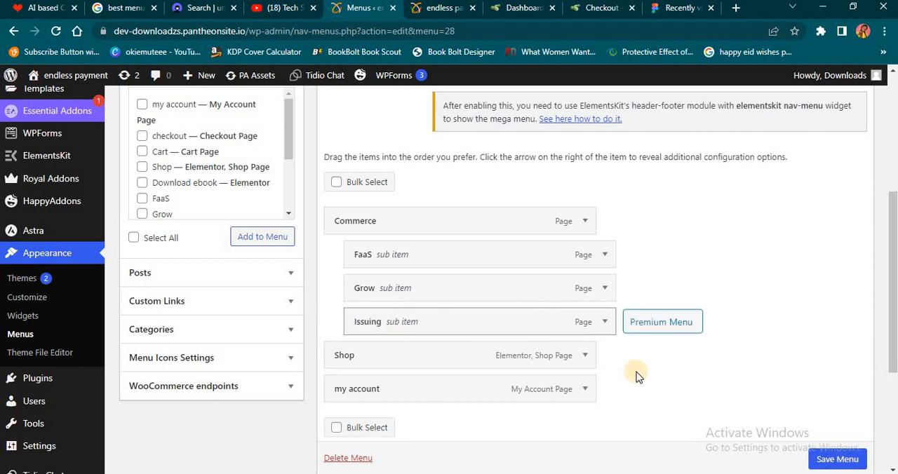
left_click(858, 460)
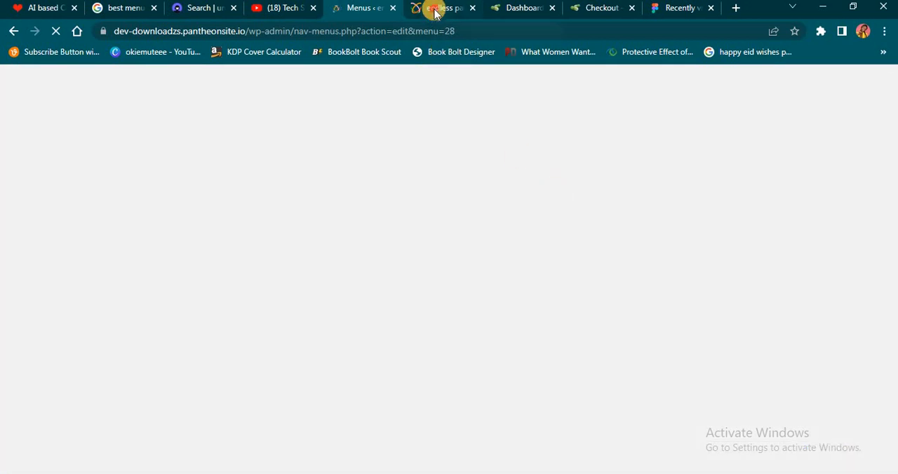
- Reload the home page to check the Commerce submenu in the header, and return to the Menus page
left_click(435, 9)
left_click(56, 31)
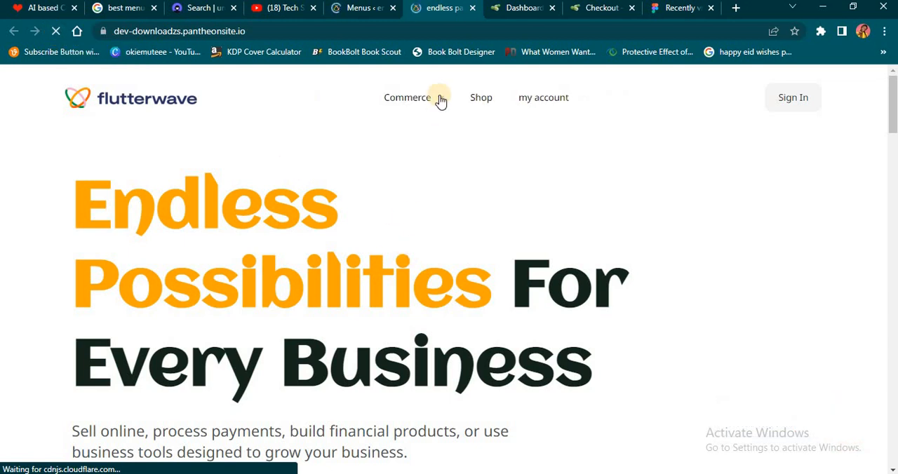
mouse_move(441, 96)
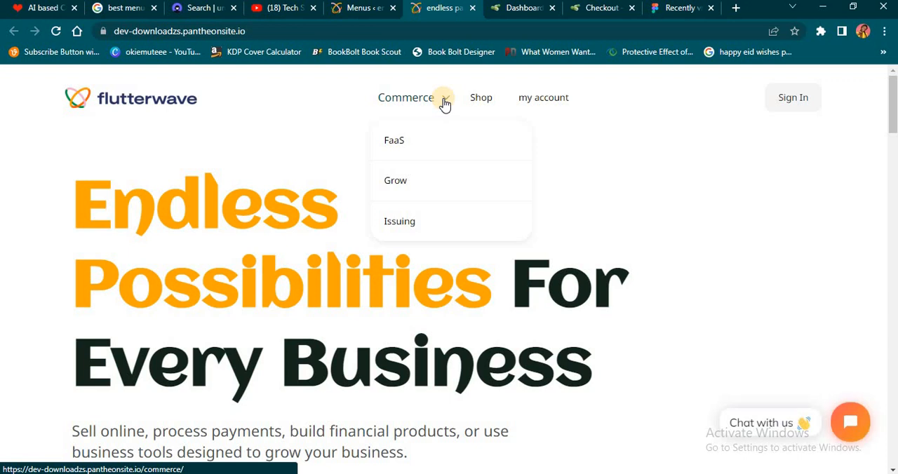
left_click(358, 11)
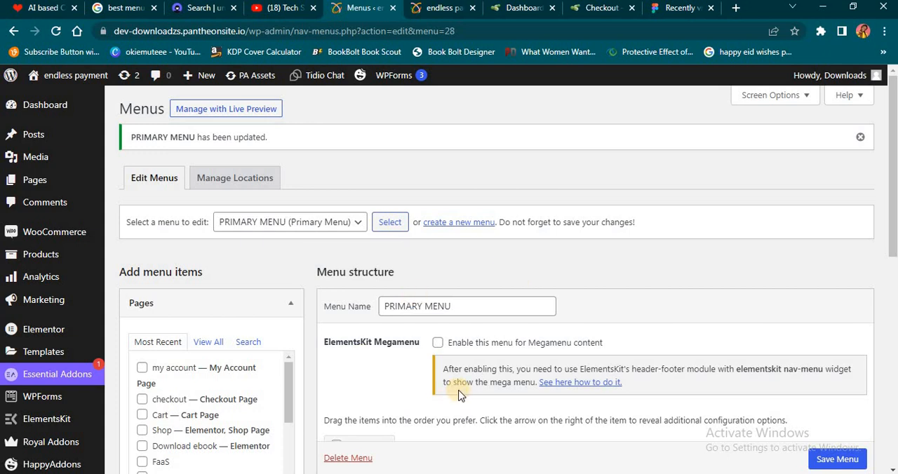
- Open the Menu Icons Settings and review the global icon types and the current menu's position and vertical align options
scroll(189, 386, "down", 3)
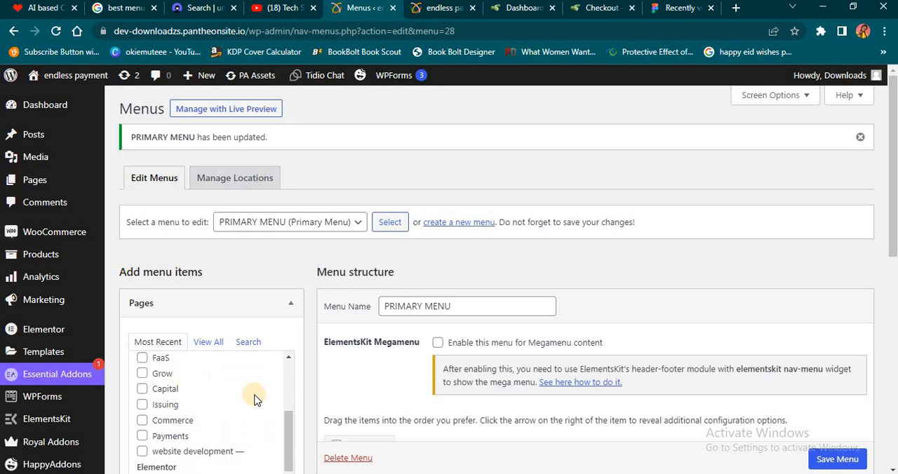
scroll(295, 403, "down", 5)
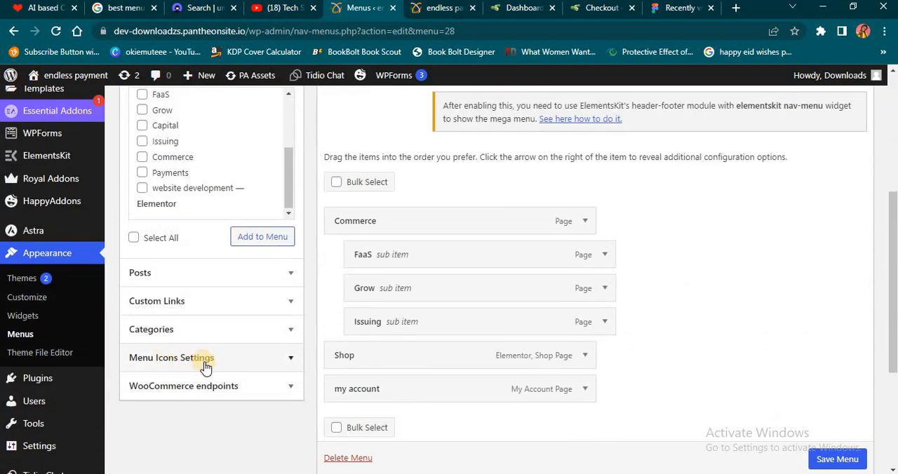
left_click(290, 358)
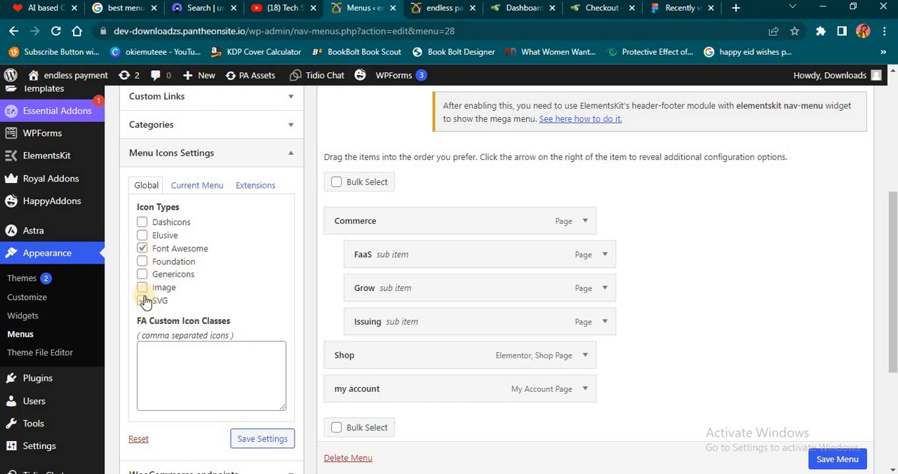
left_click(186, 189)
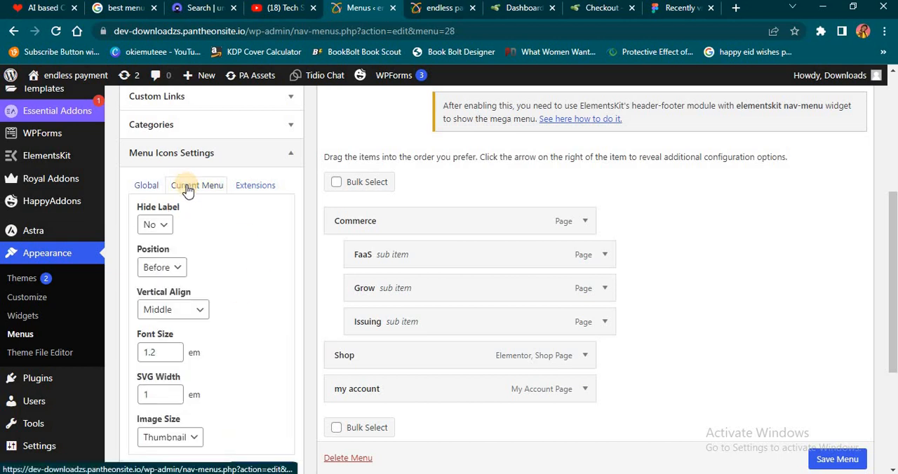
left_click(178, 269)
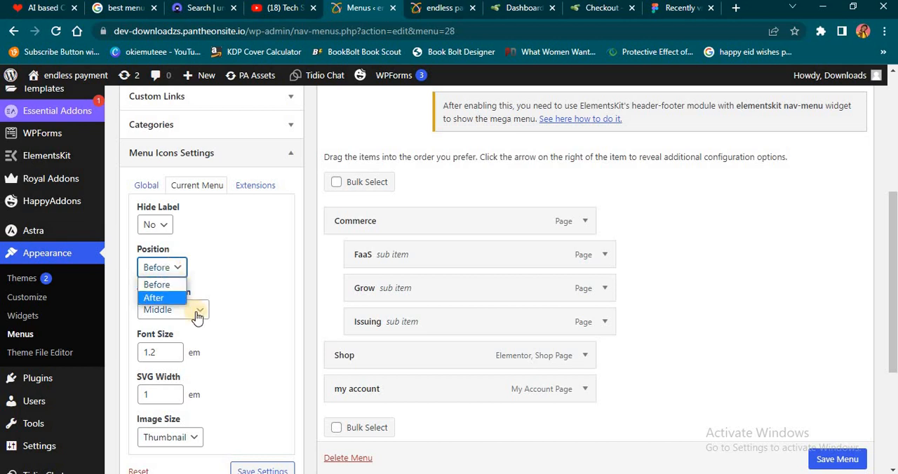
left_click(248, 255)
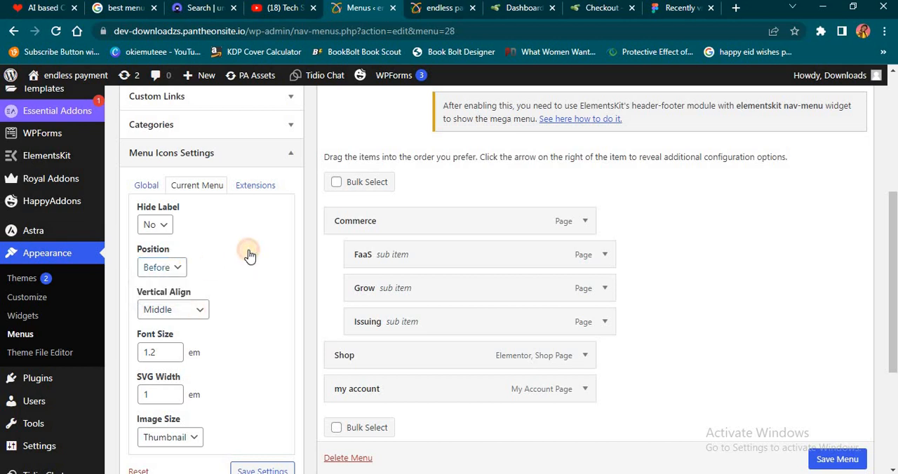
left_click(200, 311)
left_click(254, 309)
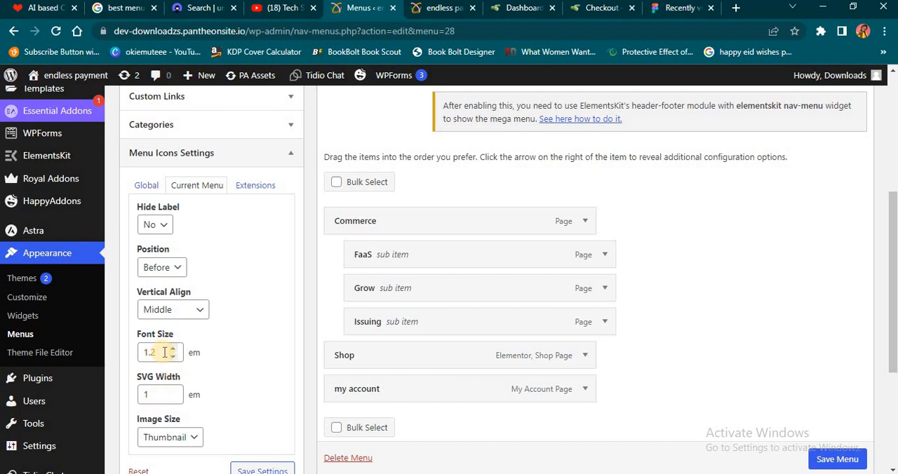
- Review the image size options, keep Thumbnail, and save the Menu Icons settings for the current menu
scroll(172, 353, "down", 1)
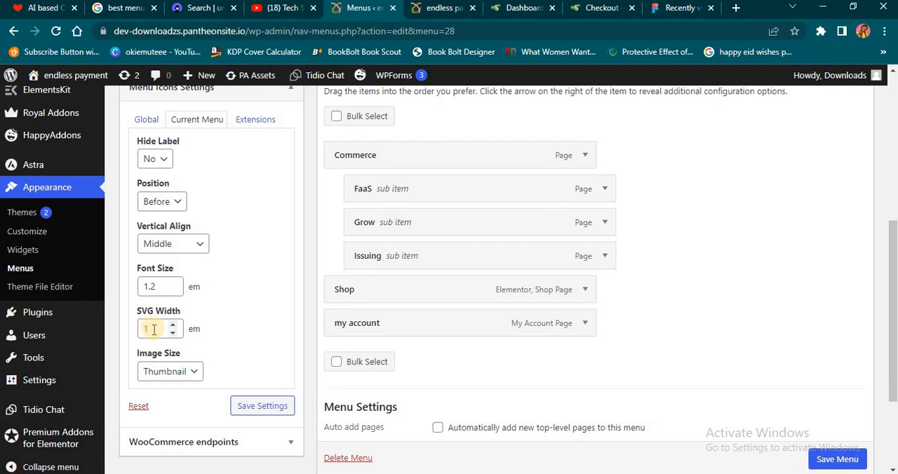
scroll(161, 334, "down", 1)
left_click(193, 307)
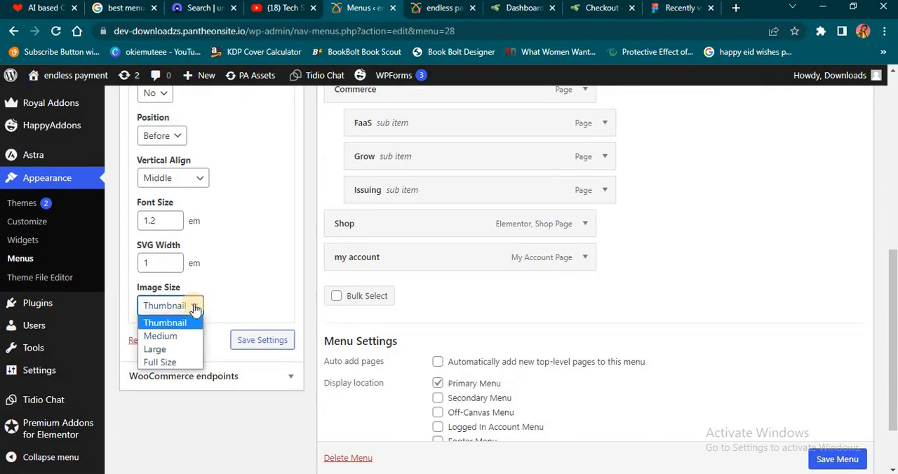
left_click(239, 316)
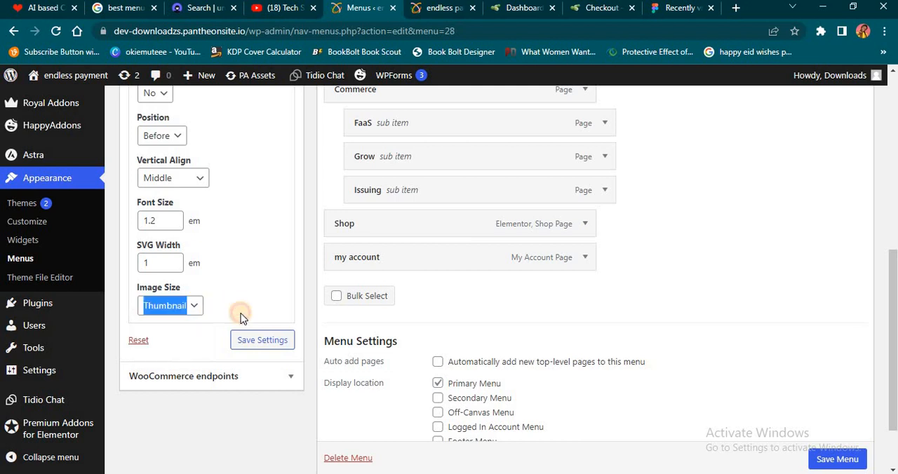
left_click(265, 344)
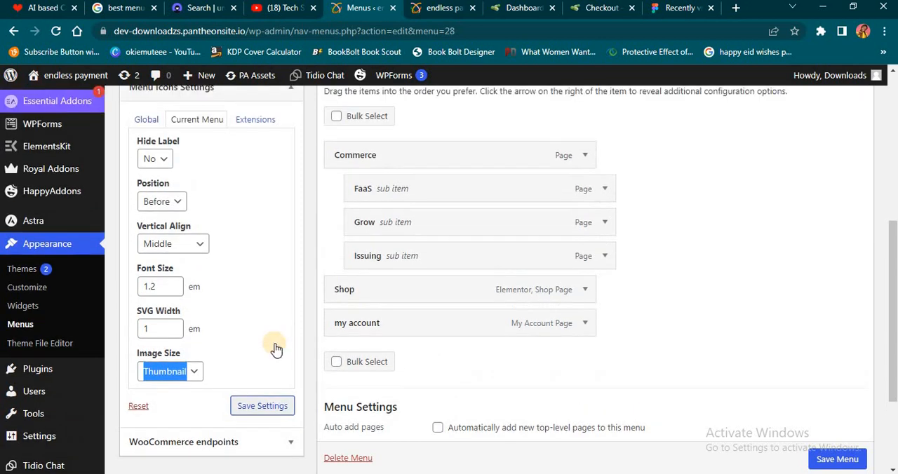
scroll(270, 336, "down", 3)
left_click(261, 267)
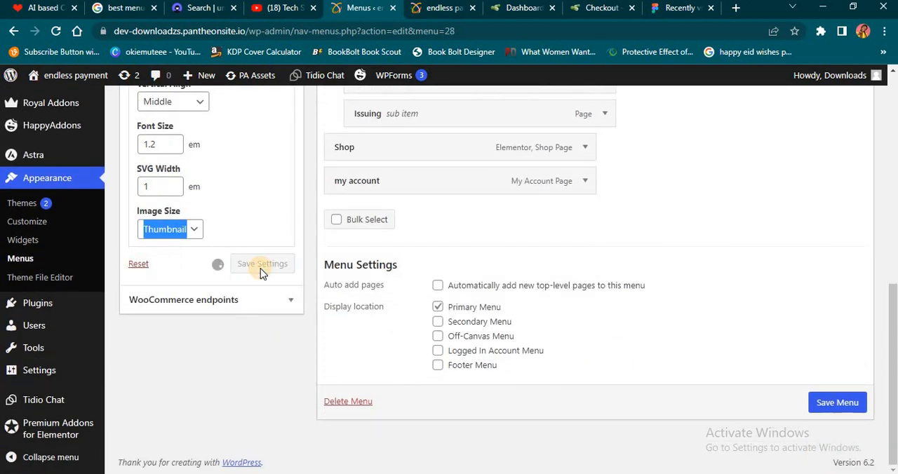
- Open the icon picker for the FaaS sub item and look at its Font Awesome icons and SVG media library
scroll(261, 274, "down", 2)
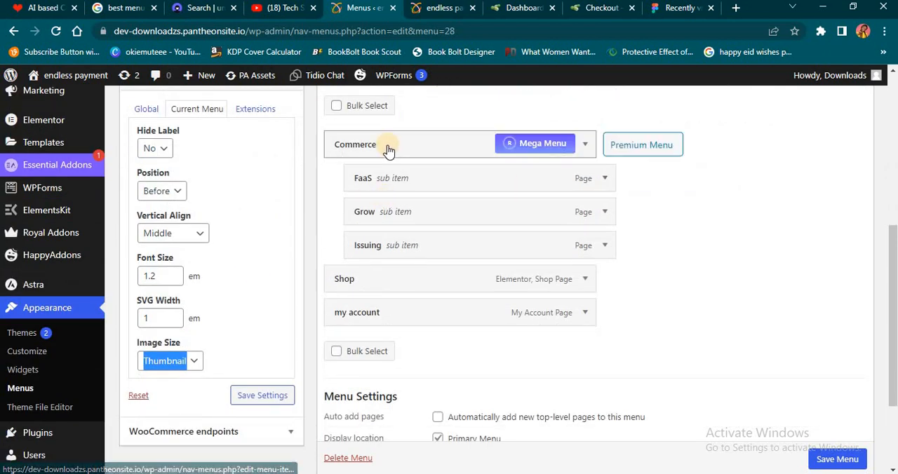
left_click(605, 179)
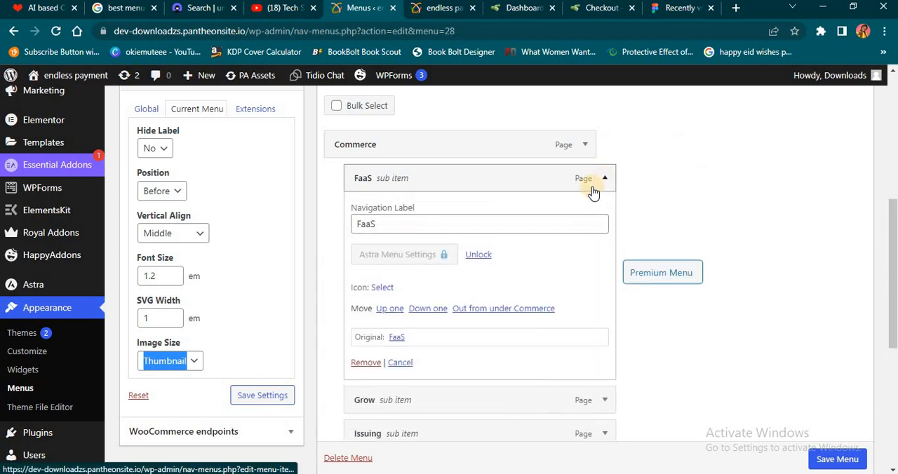
left_click(382, 289)
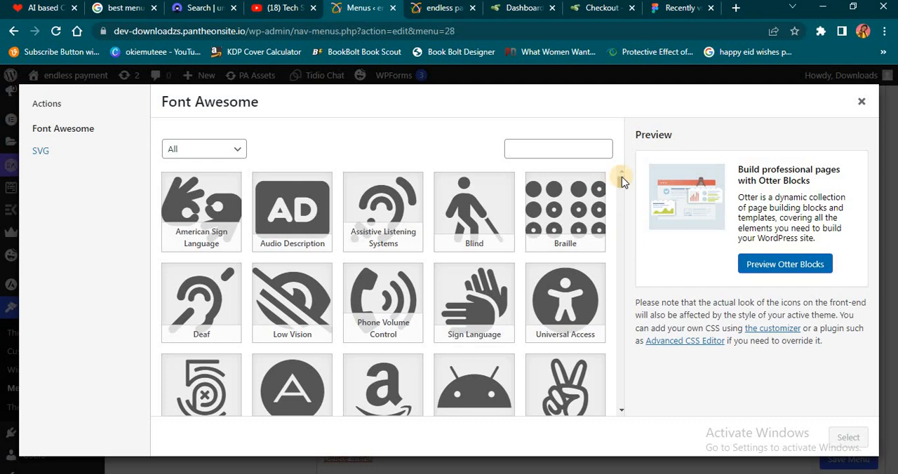
mouse_move(622, 181)
left_mouse_down()
mouse_move(623, 198)
mouse_move(621, 175)
left_mouse_up()
left_click(44, 151)
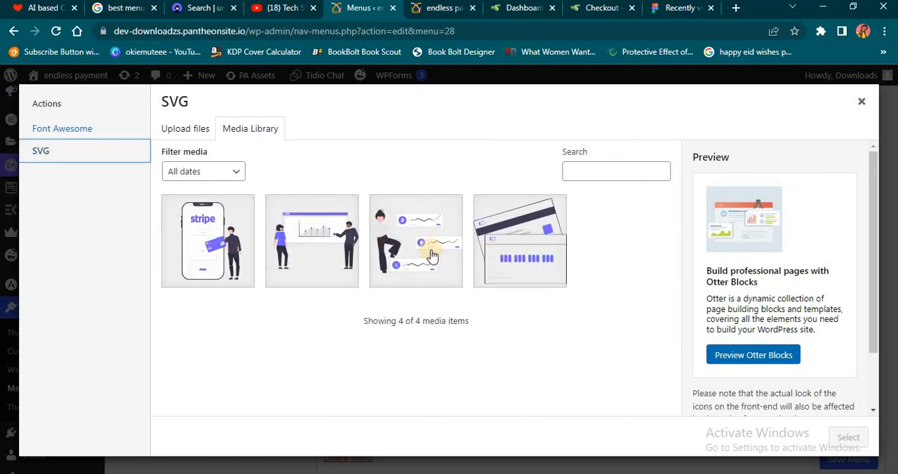
- Search unDraw for MARKETING, view the download options of the Email campaign illustration, and return to the menu icon picker
left_click(199, 8)
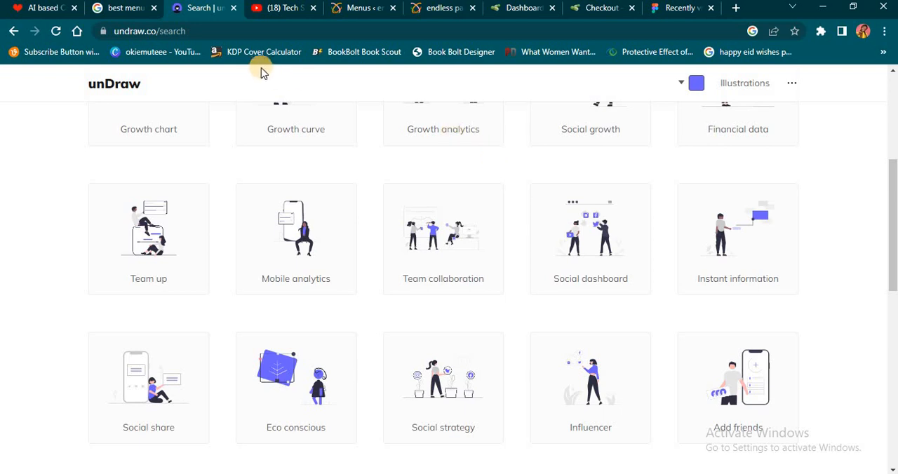
scroll(395, 256, "up", 4)
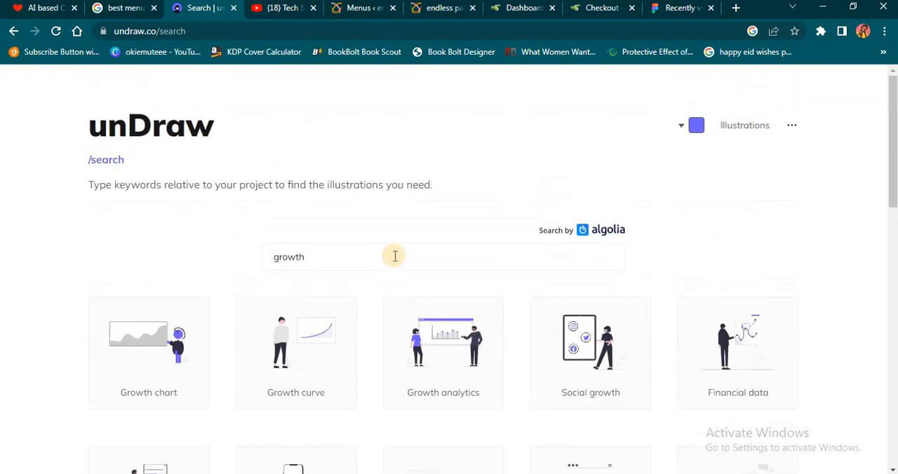
left_click(376, 249)
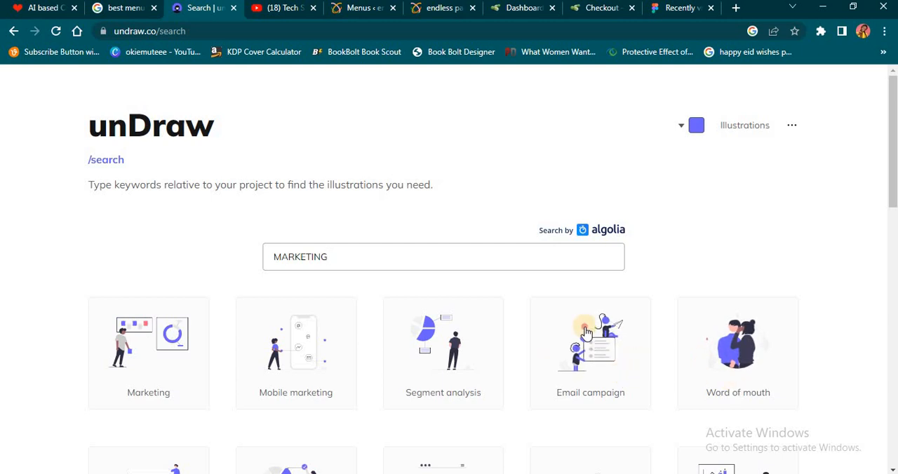
left_click(586, 333)
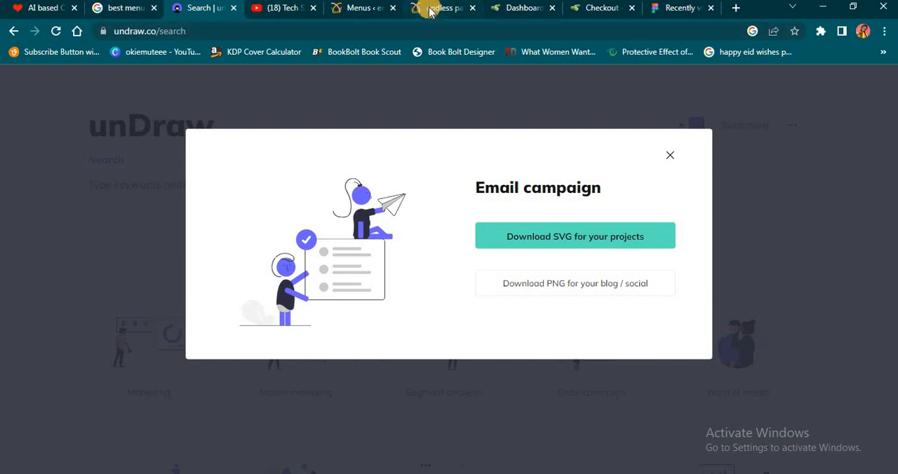
left_click(371, 11)
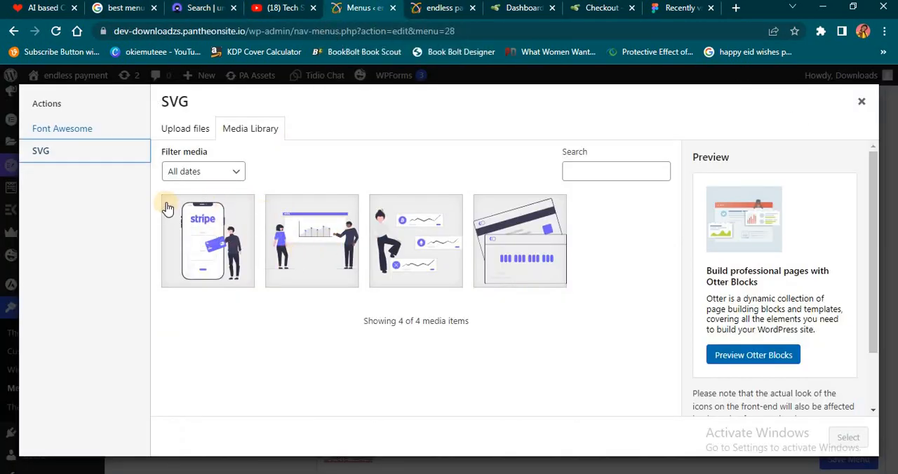
- Assign the Font Awesome ExpeditedSSL padlock icon to the FaaS sub item
left_click(77, 137)
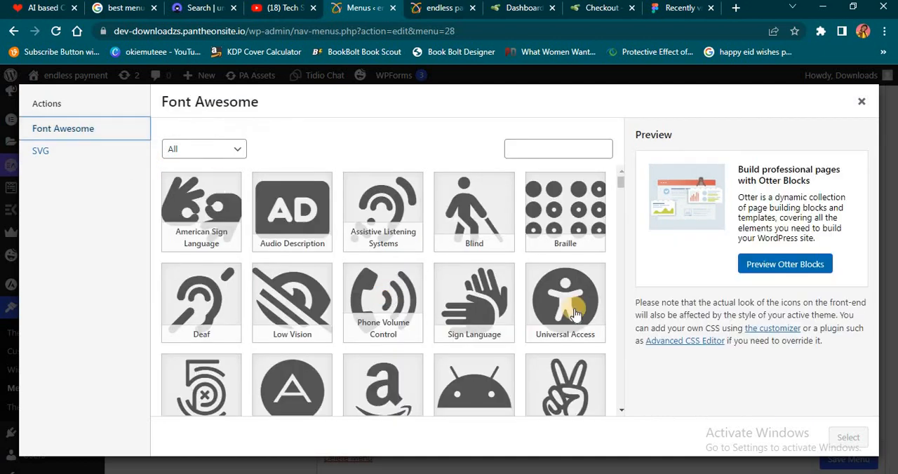
left_click_drag(620, 184, 492, 218)
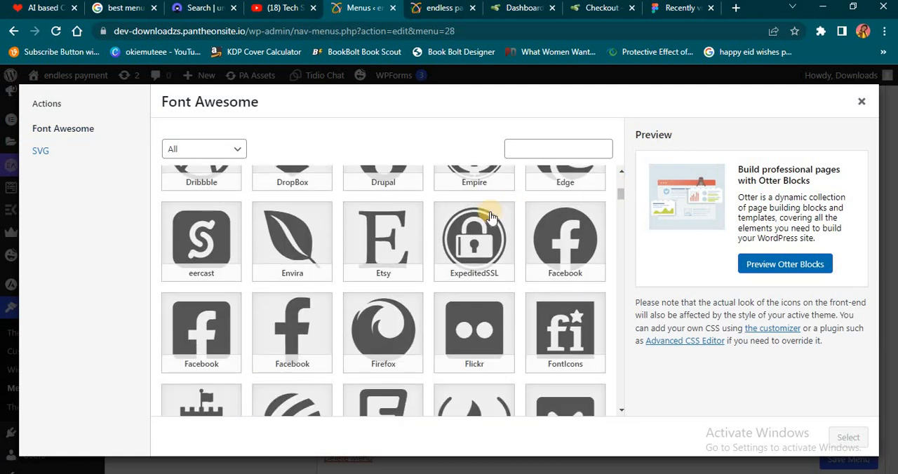
left_click(491, 219)
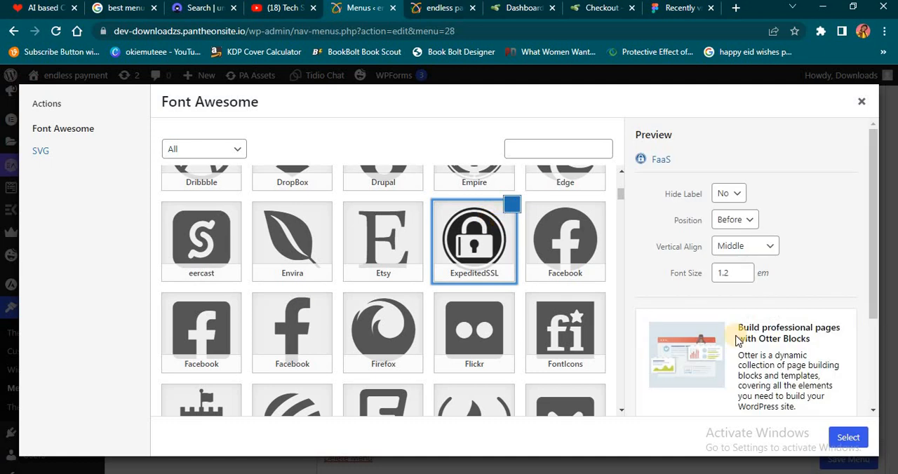
left_click(846, 438)
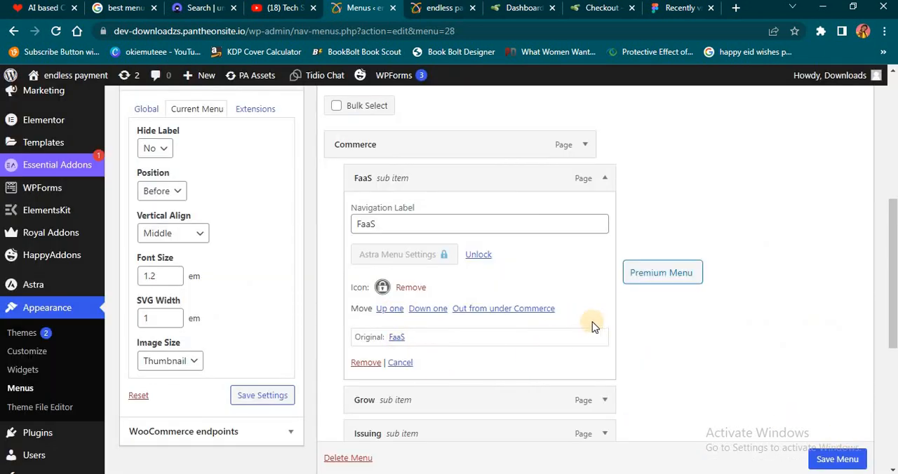
- Assign the Font Awesome Credit Card icon to the Issuing sub item
scroll(593, 325, "down", 2)
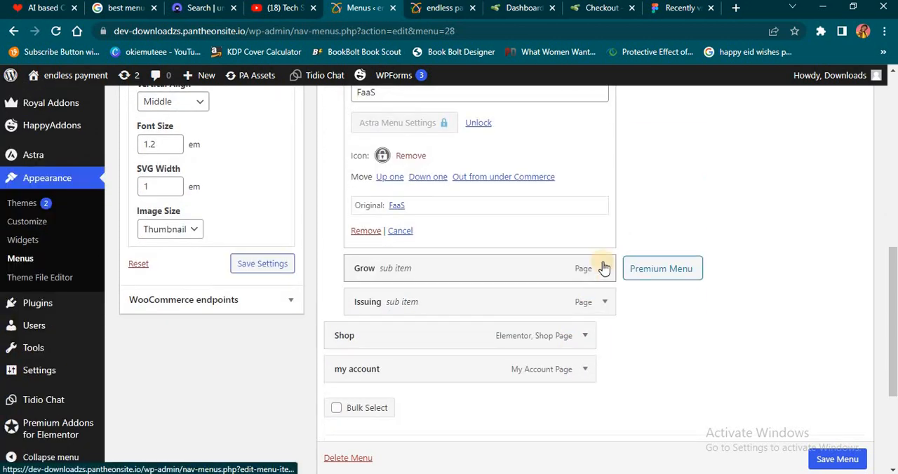
left_click(602, 268)
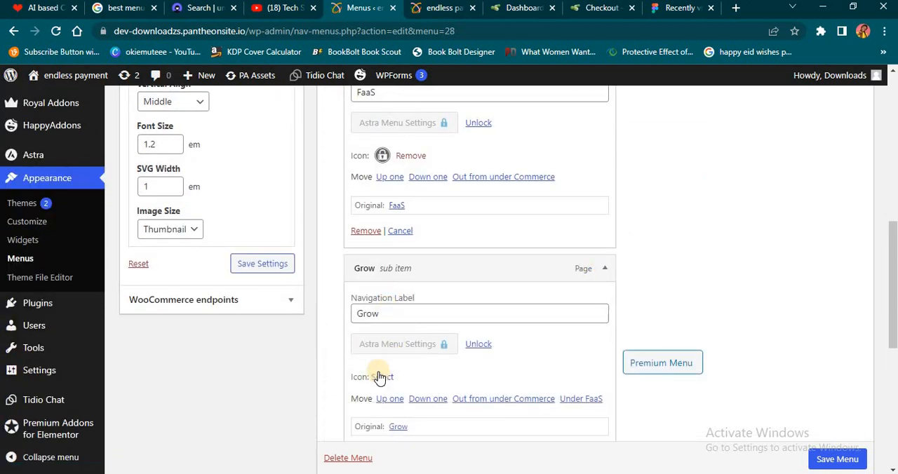
left_click(604, 268)
left_click(602, 306)
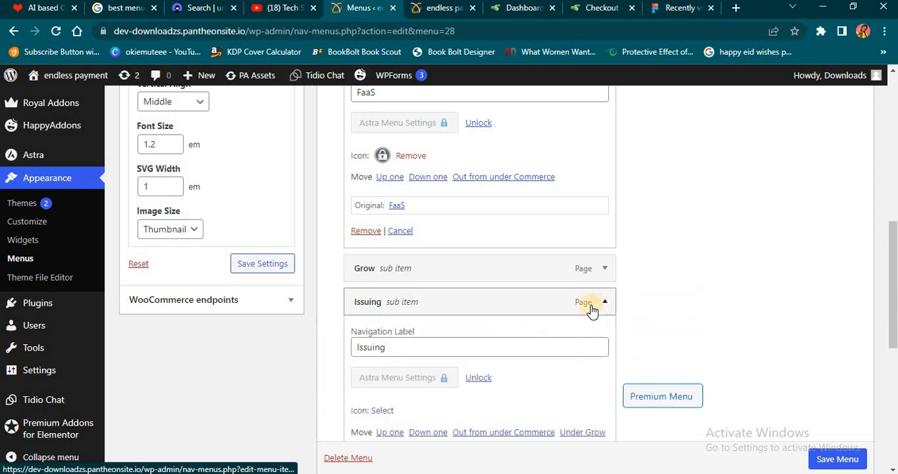
left_click(383, 411)
scroll(549, 236, "down", 10)
left_click(548, 235)
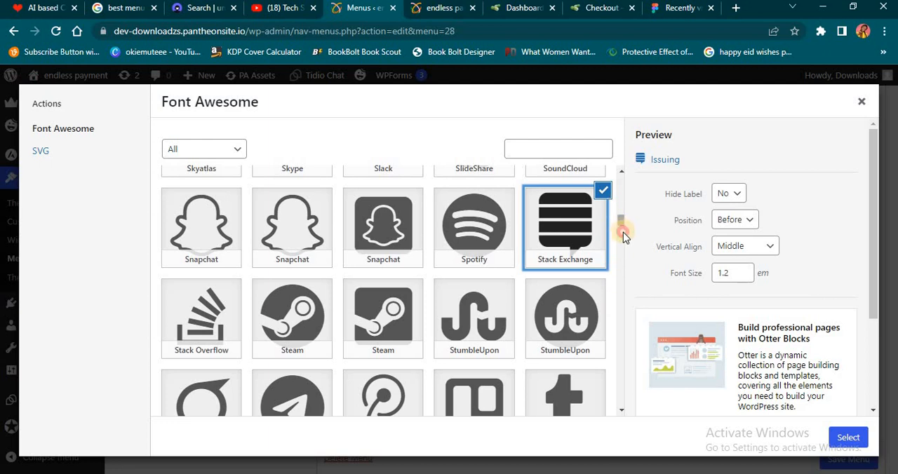
left_click_drag(623, 232, 624, 272)
left_click(574, 218)
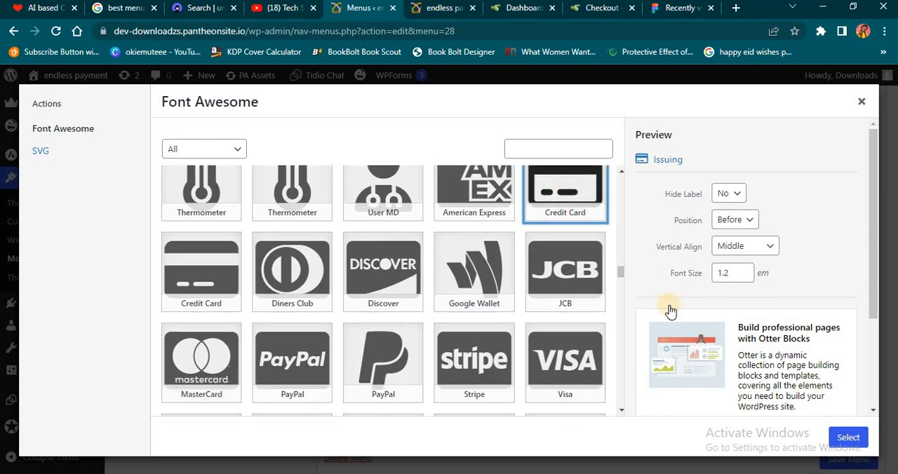
left_click(852, 441)
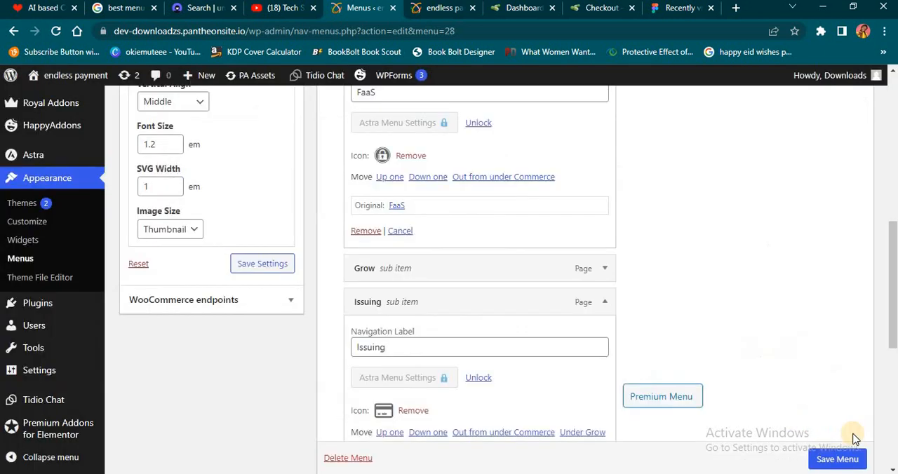
left_click(676, 311)
- Assign the Font Awesome Cart Arrow Down icon to the Shop menu item and collapse its settings
scroll(677, 314, "down", 3)
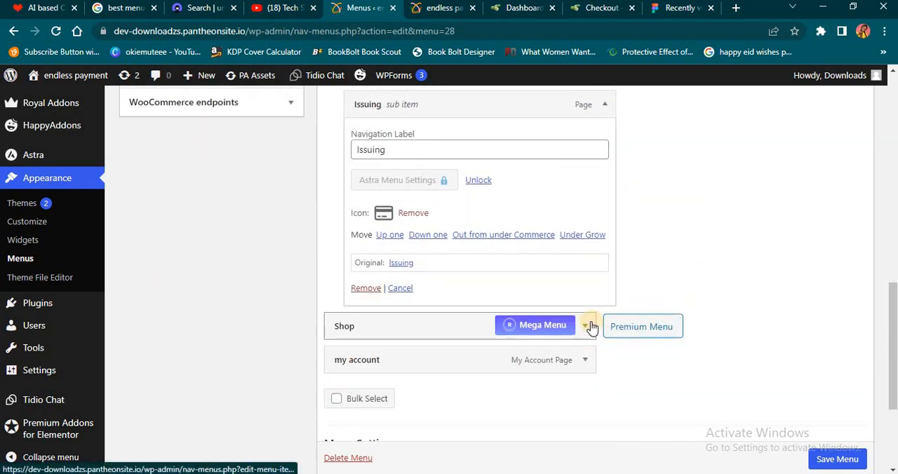
scroll(586, 236, "up", 2)
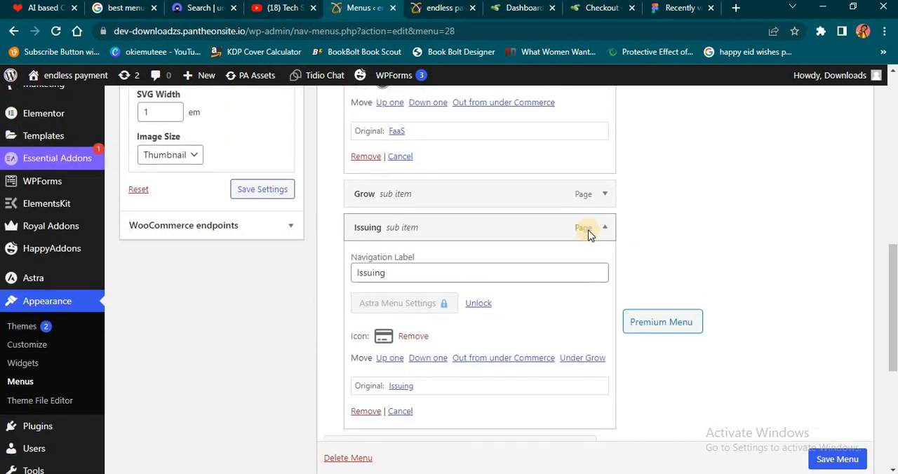
scroll(586, 245, "down", 3)
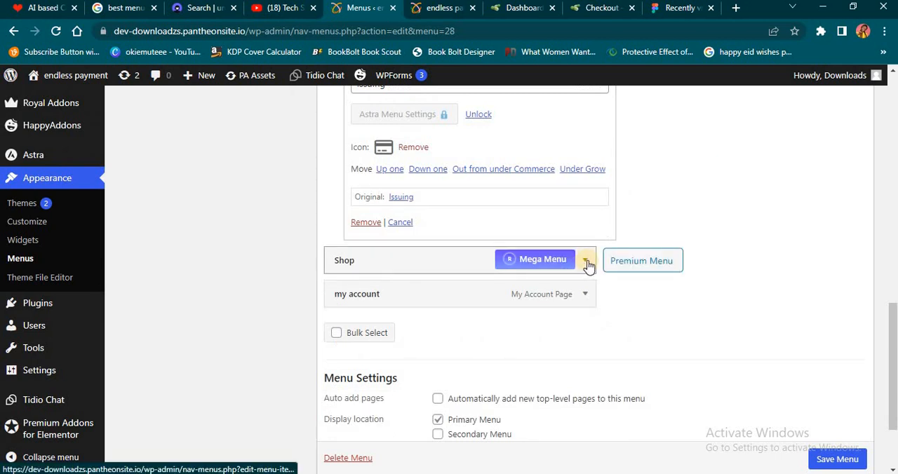
left_click(585, 261)
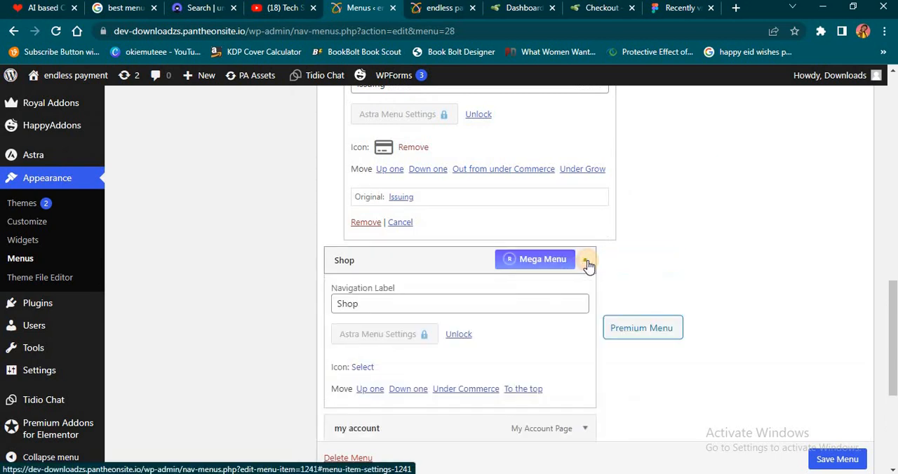
left_click(361, 371)
scroll(211, 232, "down", 5)
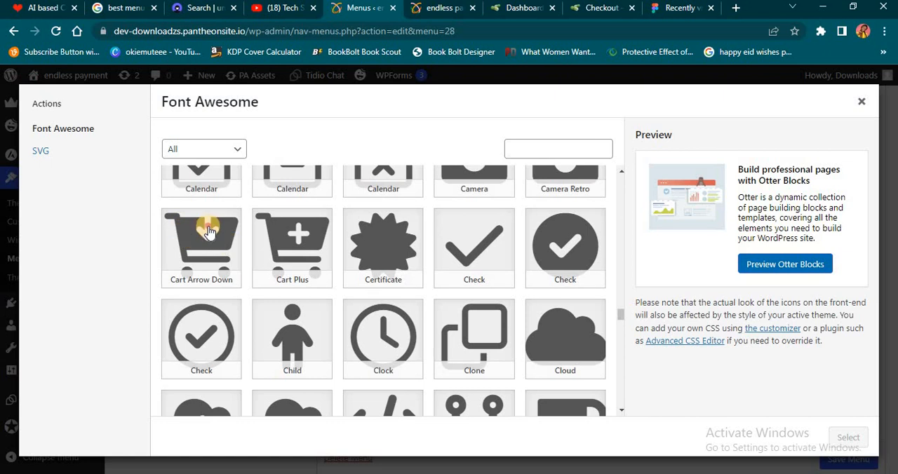
left_click(204, 242)
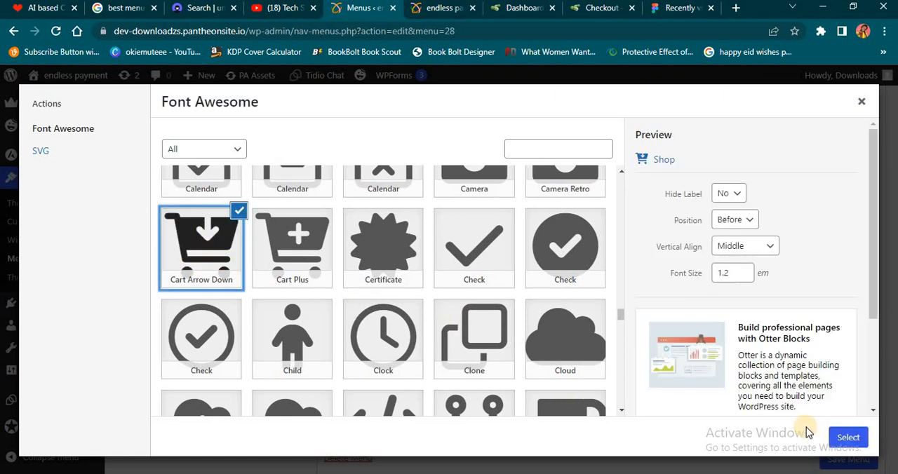
left_click(851, 438)
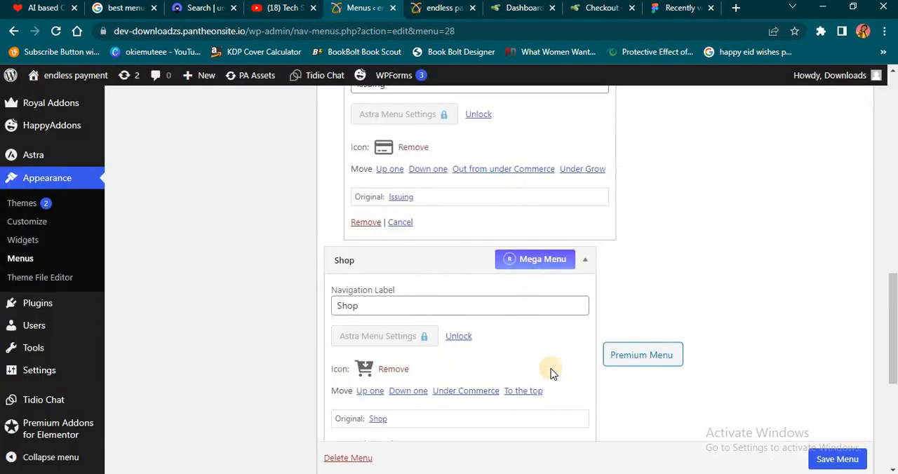
left_click(587, 264)
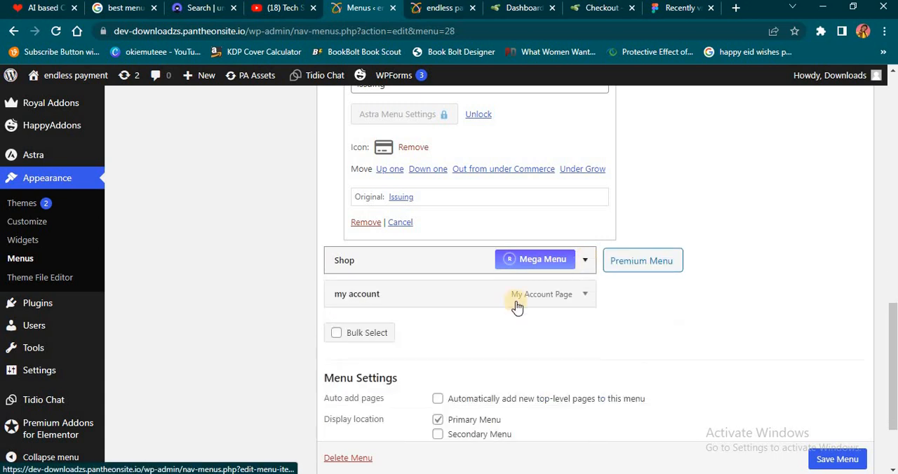
- Assign the Font Awesome filled circular User icon to the my account menu item and save the menu
left_click(585, 296)
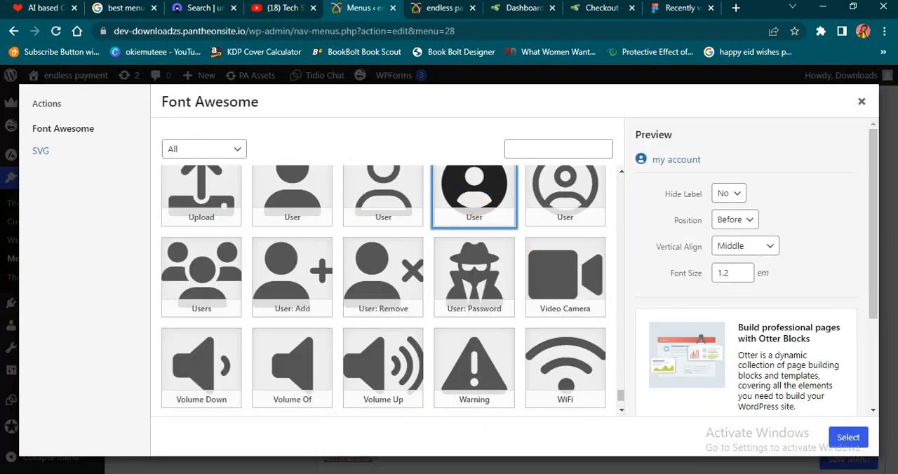
left_click(846, 438)
left_click(831, 459)
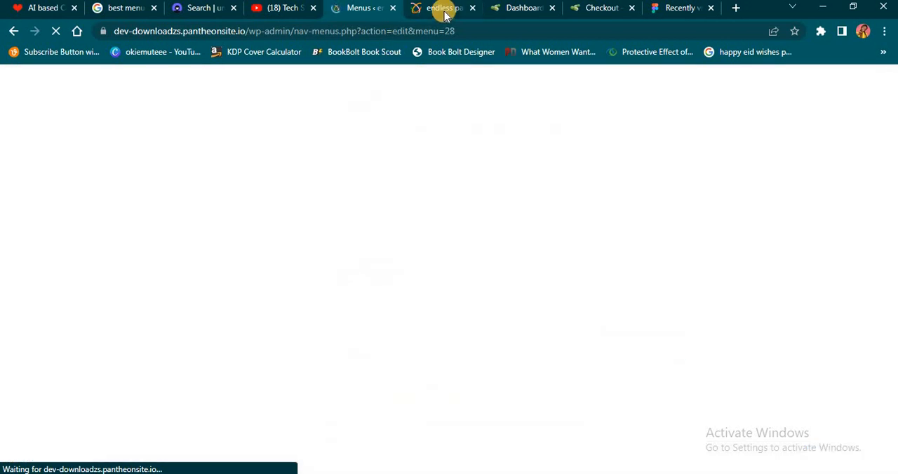
- Reload the live site's home page and examine the icons in the header menu and the Commerce submenu
left_click(444, 12)
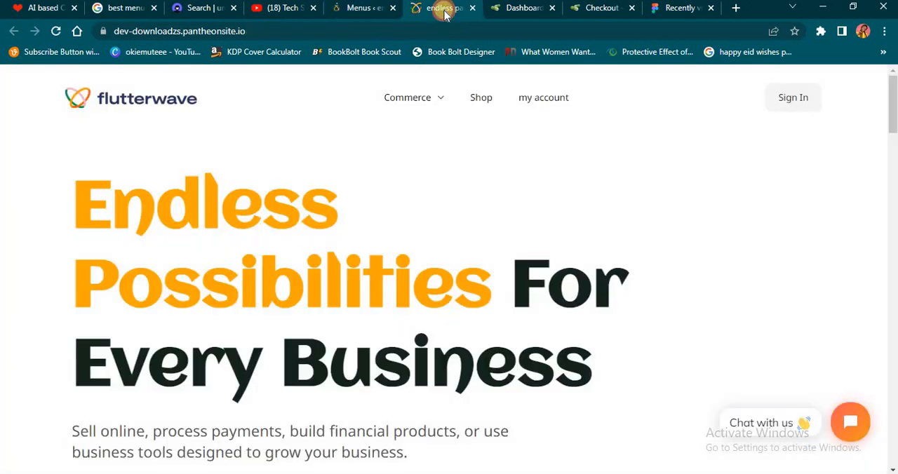
left_click(59, 32)
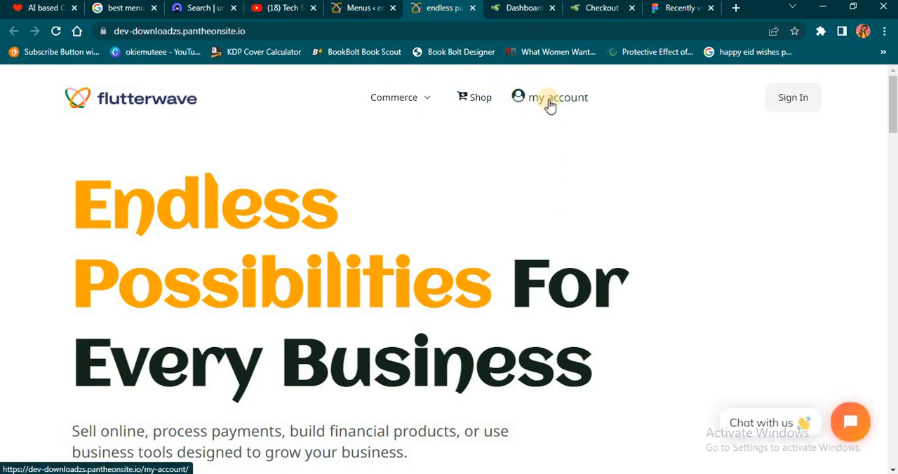
mouse_move(400, 113)
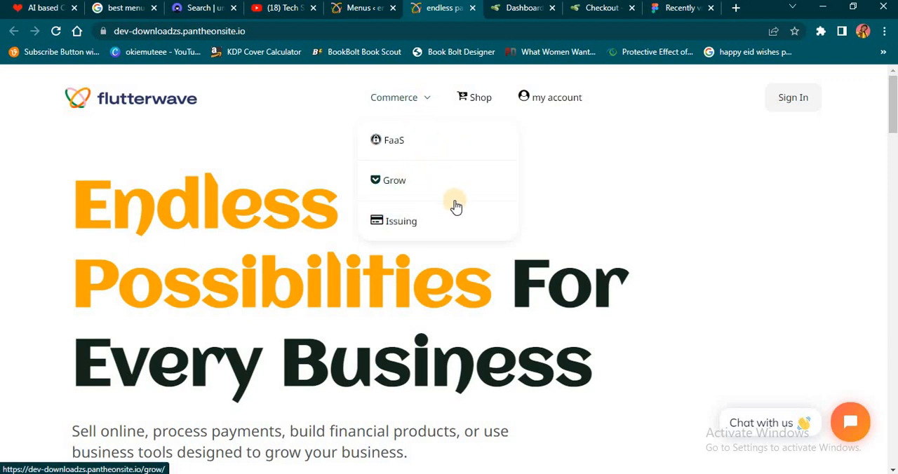
- Return to the menu admin page, open the theme customizer, and open the header's Primary Menu settings
left_click(354, 8)
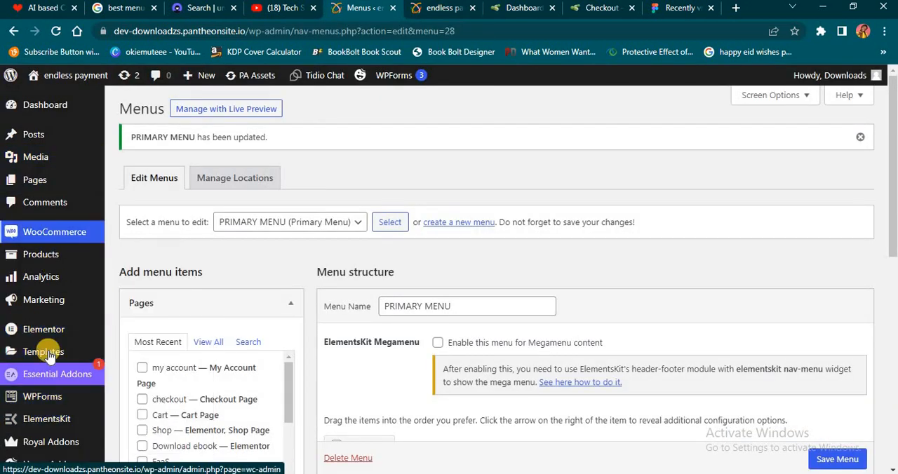
scroll(56, 350, "down", 10)
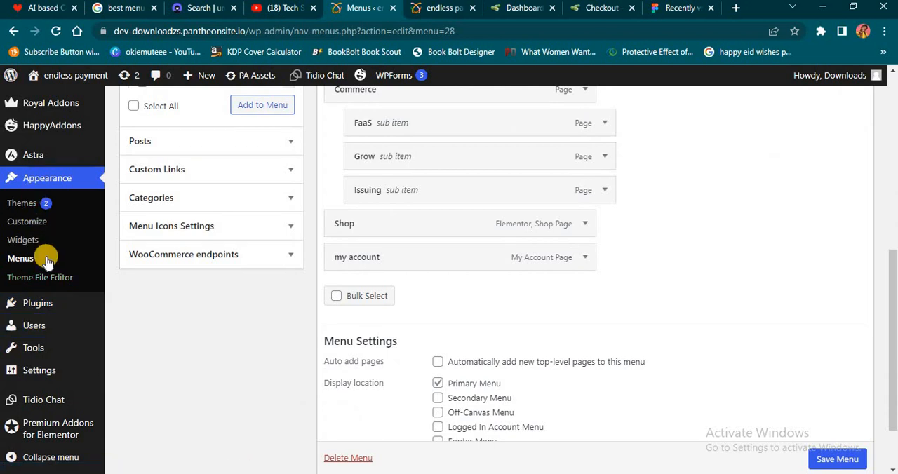
left_click(31, 222)
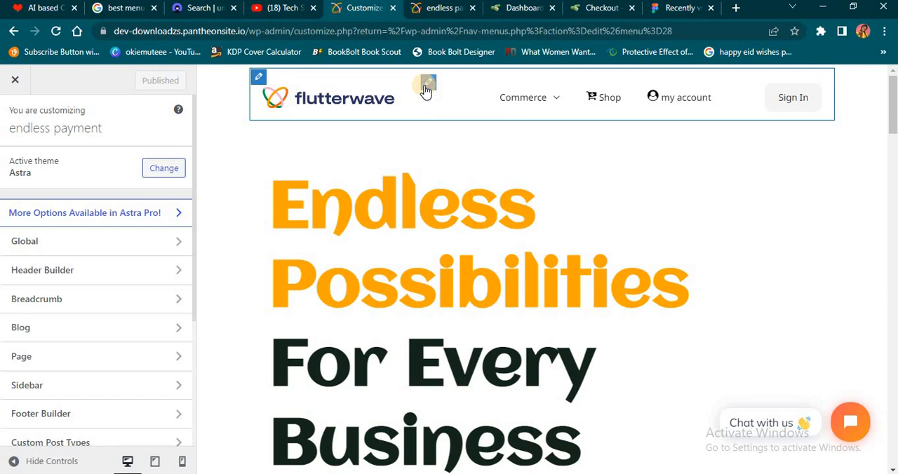
left_click(427, 84)
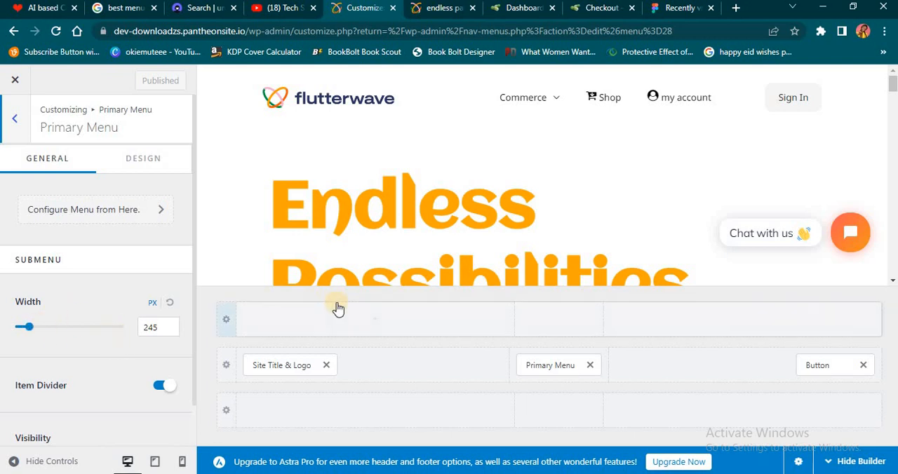
- Try a submenu width of 1920 px and preview the Commerce submenu
mouse_move(539, 95)
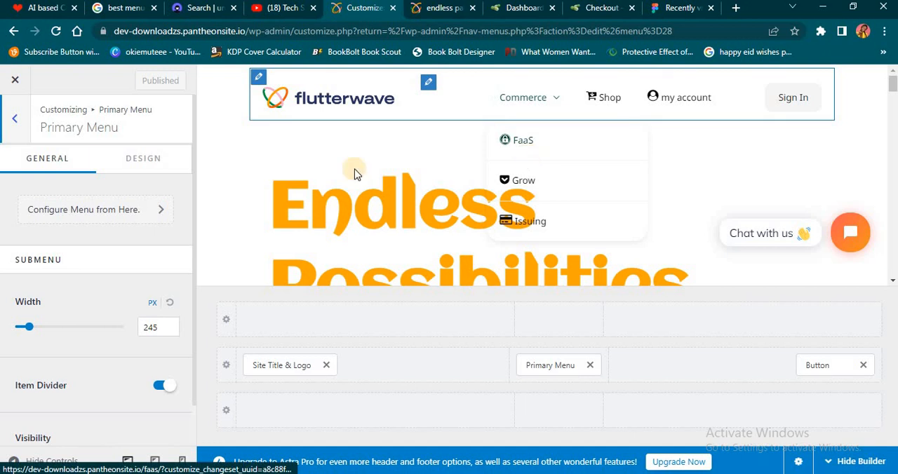
left_click_drag(48, 330, 125, 327)
mouse_move(549, 111)
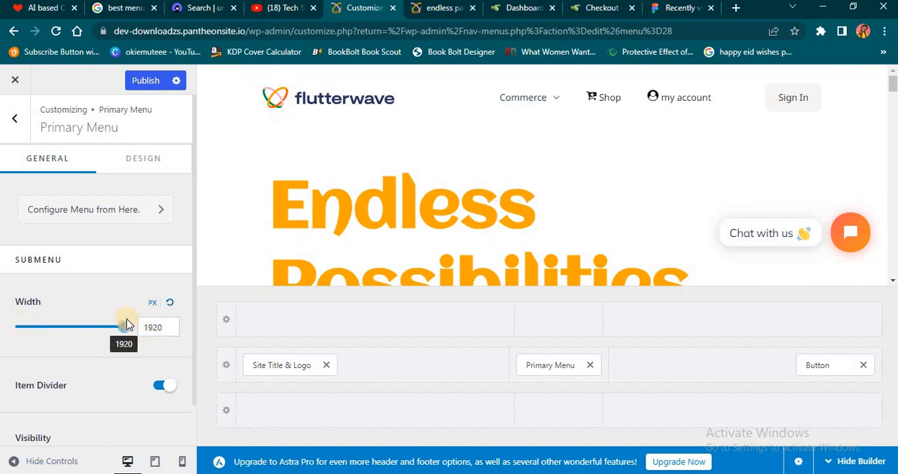
- Set the submenu width to 258 px and preview the Commerce submenu
left_click(65, 327)
left_click_drag(122, 330, 29, 327)
mouse_move(535, 152)
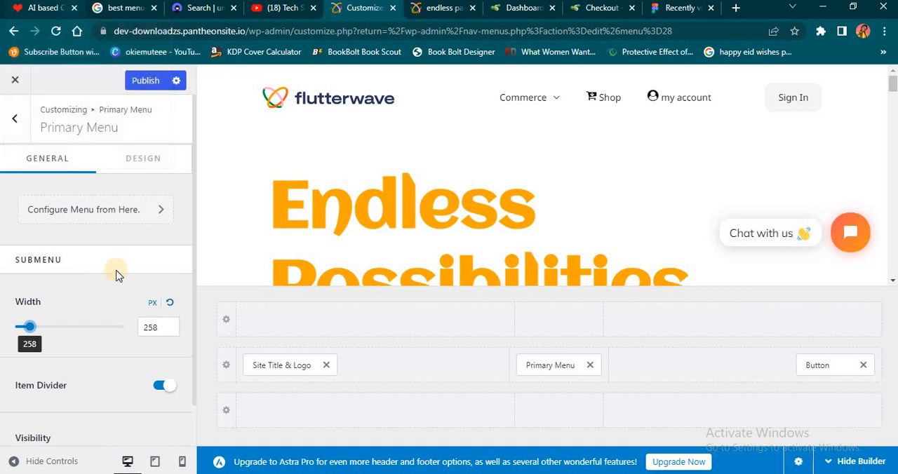
- Open the primary menu's design settings and choose Zoom In as the Menu Hover Style
scroll(118, 309, "down", 1)
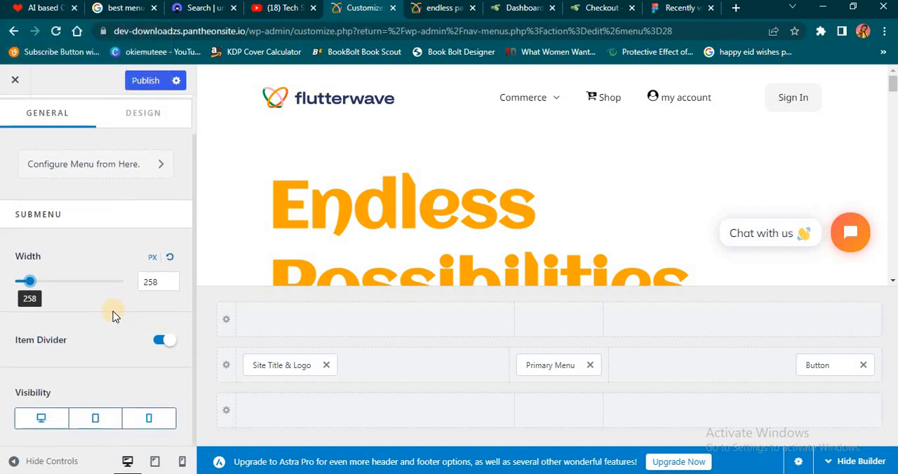
scroll(99, 340, "up", 1)
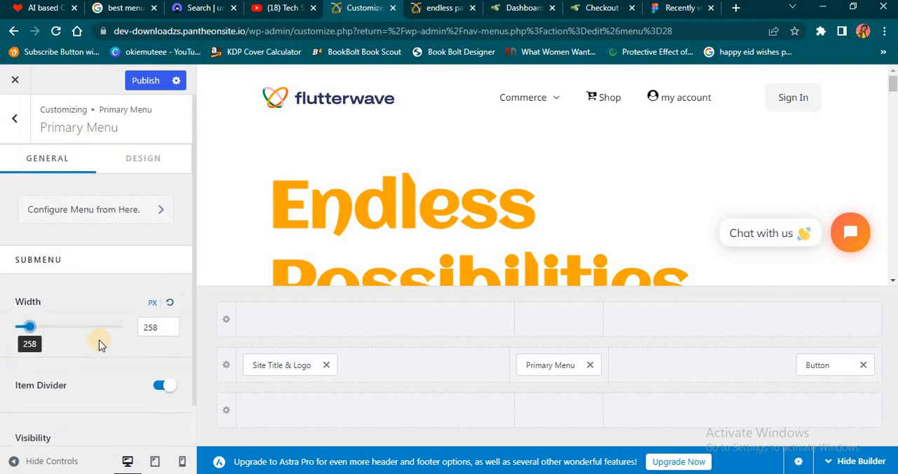
left_click(137, 166)
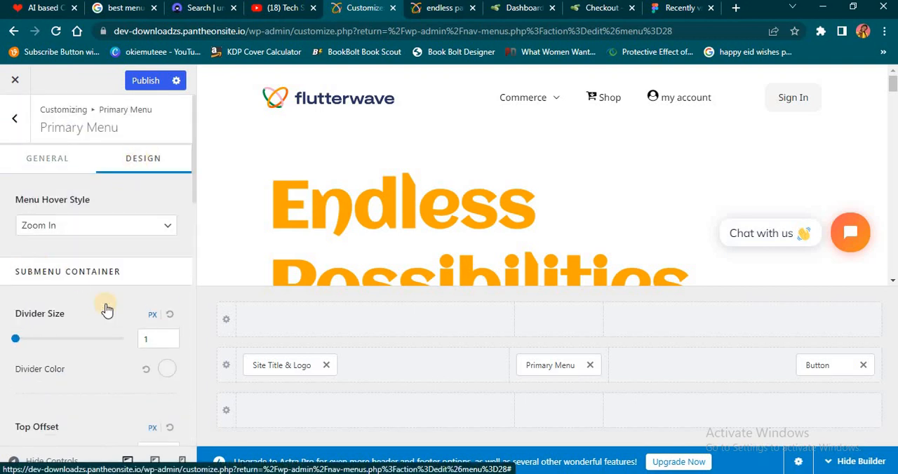
left_click(119, 232)
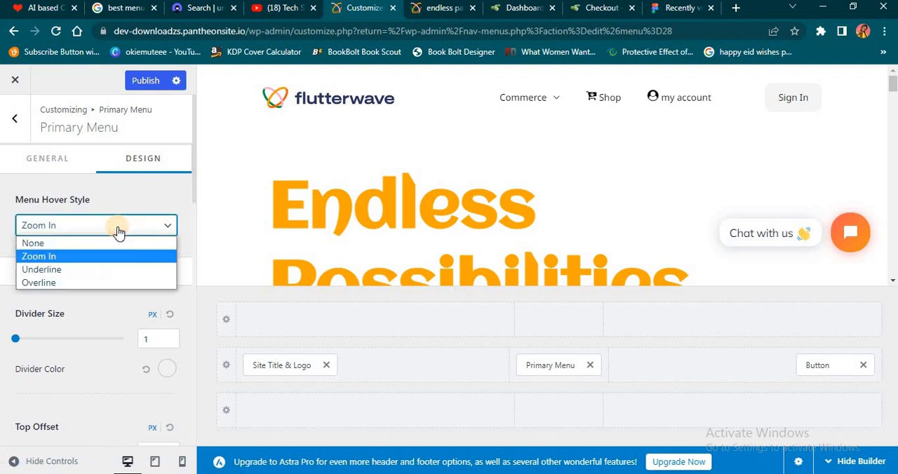
left_click(63, 257)
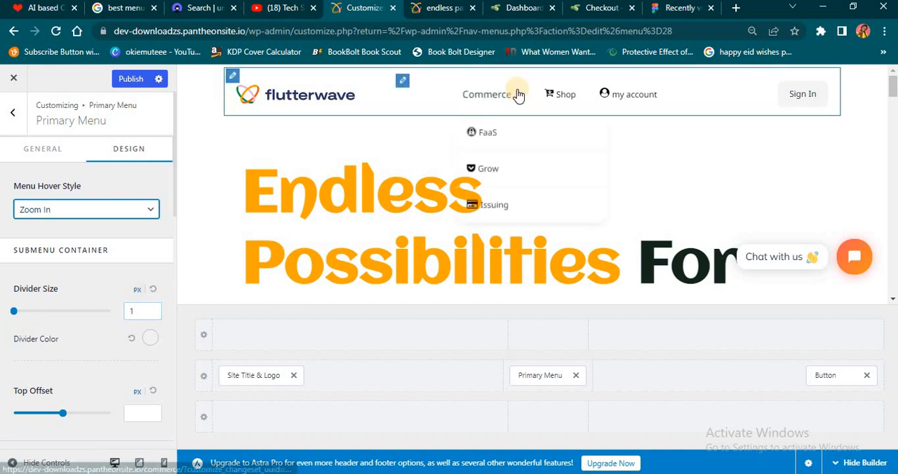
- Try submenu divider sizes of 2 px and 4 px in the Commerce preview, and set the size back to 1 px
left_click(135, 311)
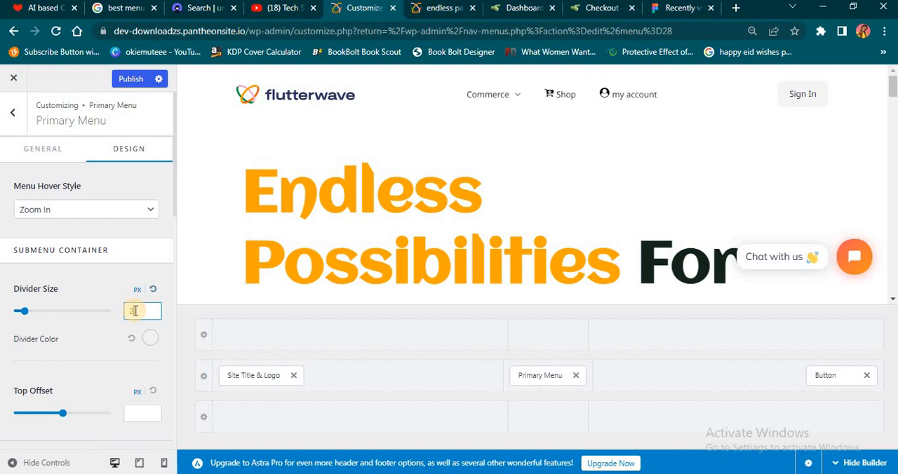
mouse_move(480, 97)
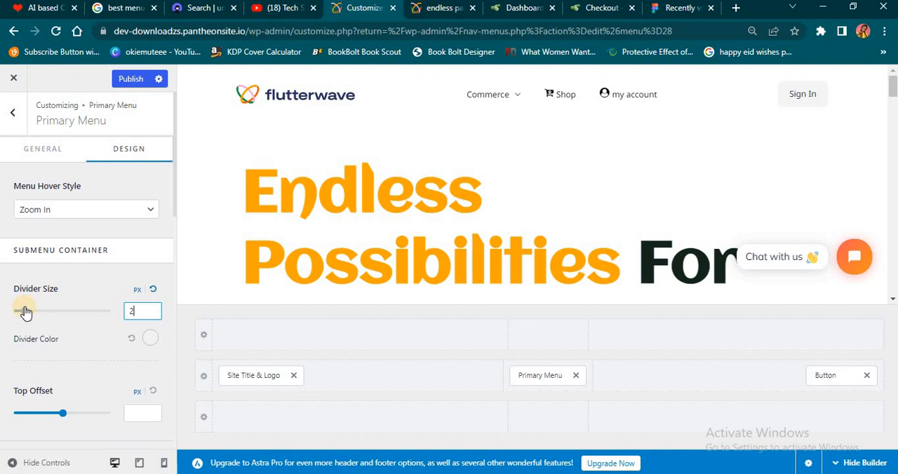
left_click_drag(25, 312, 46, 310)
mouse_move(489, 92)
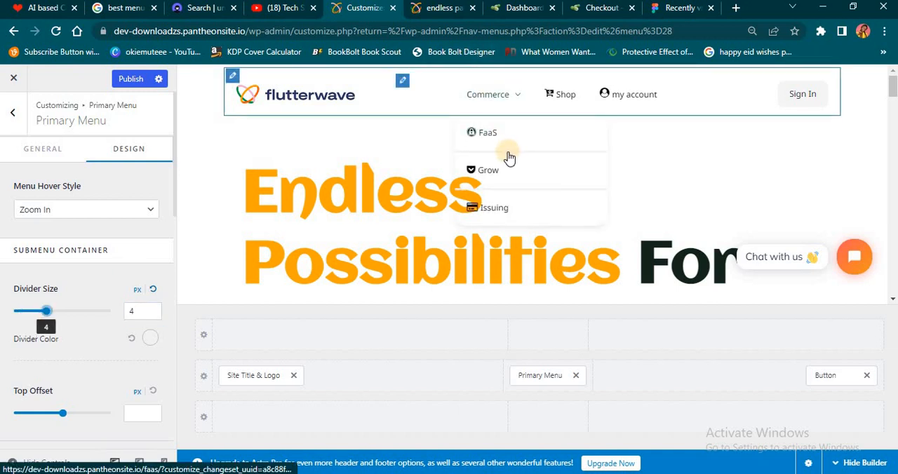
left_click(133, 312)
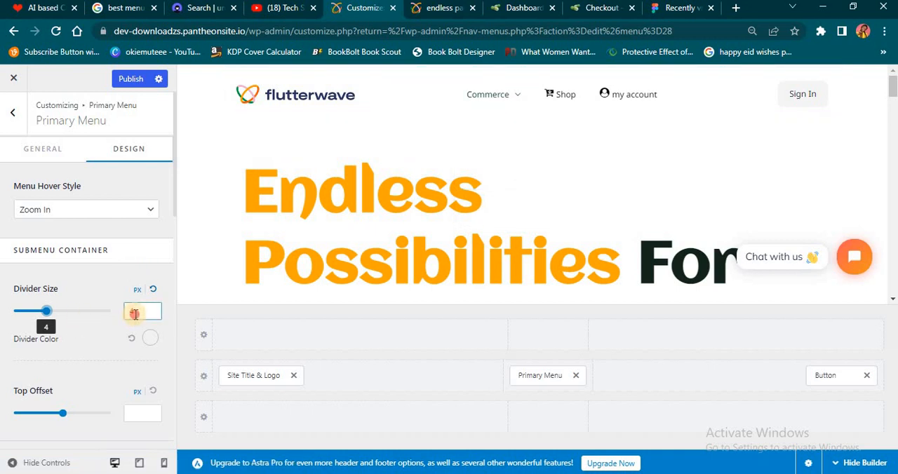
key("BackSpace")
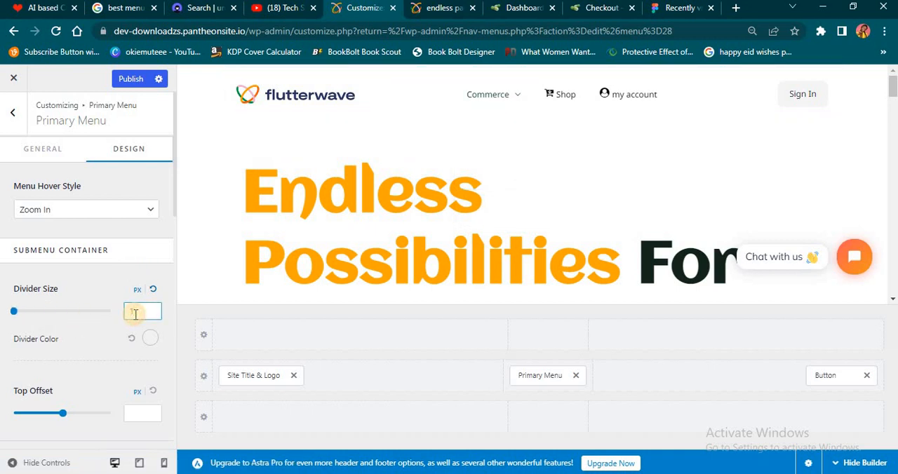
type("1")
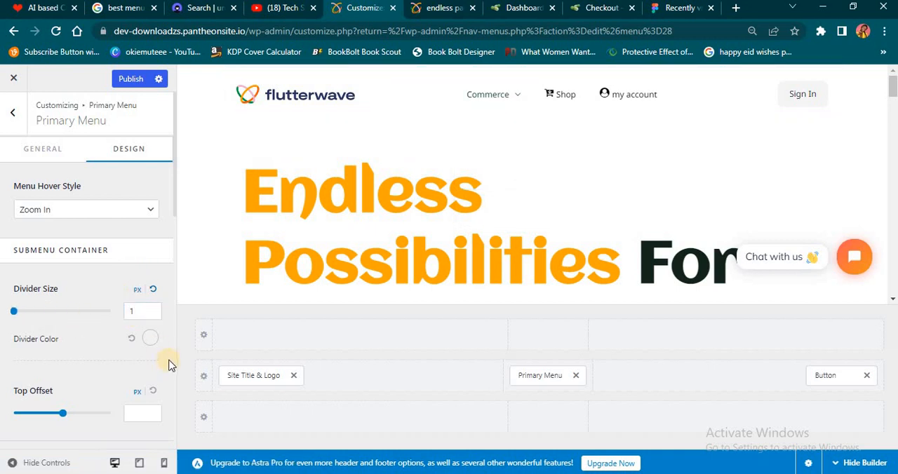
- Try red as the submenu divider color with a preview of the Commerce submenu, then apply palette Color 6
left_click(150, 339)
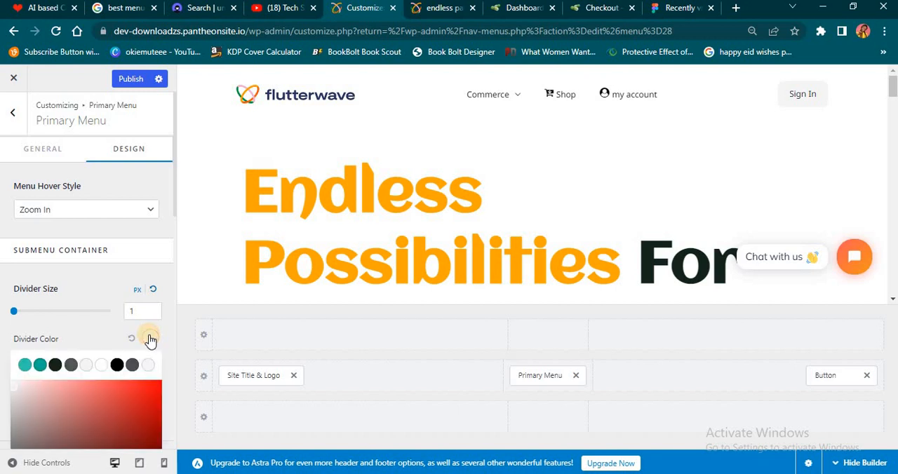
left_click_drag(150, 375, 150, 322)
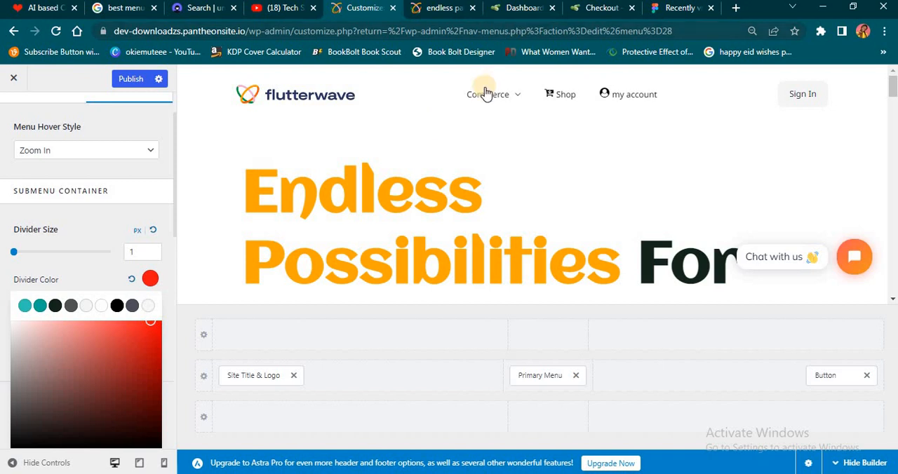
mouse_move(488, 94)
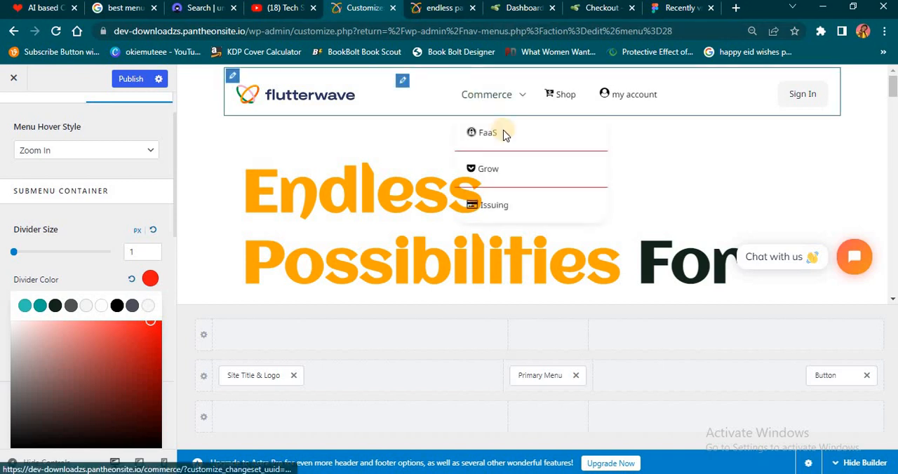
left_click(100, 306)
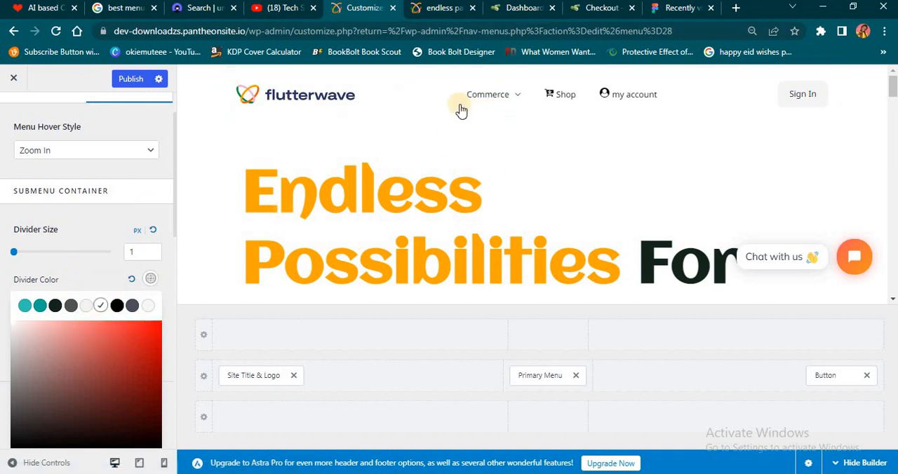
- Apply the light fifth palette color to the submenu divider and close the color picker
left_click(86, 306)
left_click(85, 226)
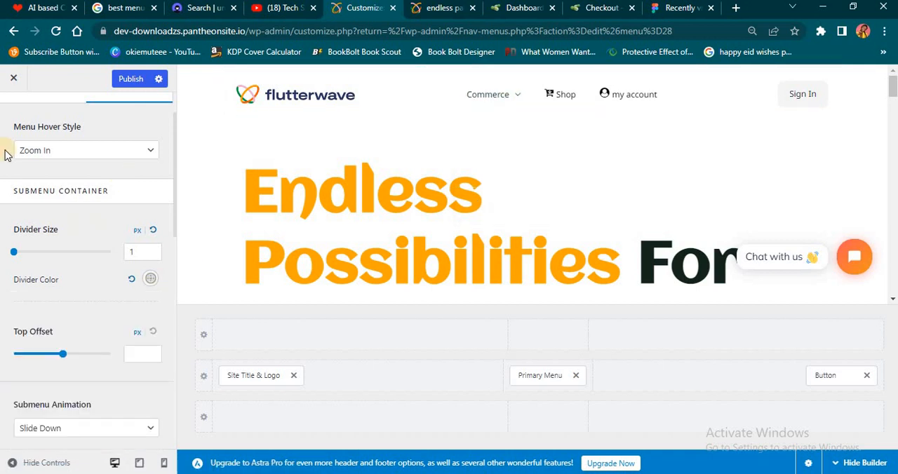
- Examine the Submenu Animation options, preview the Commerce submenu, and review the menu's color, font and spacing settings
scroll(35, 327, "down", 4)
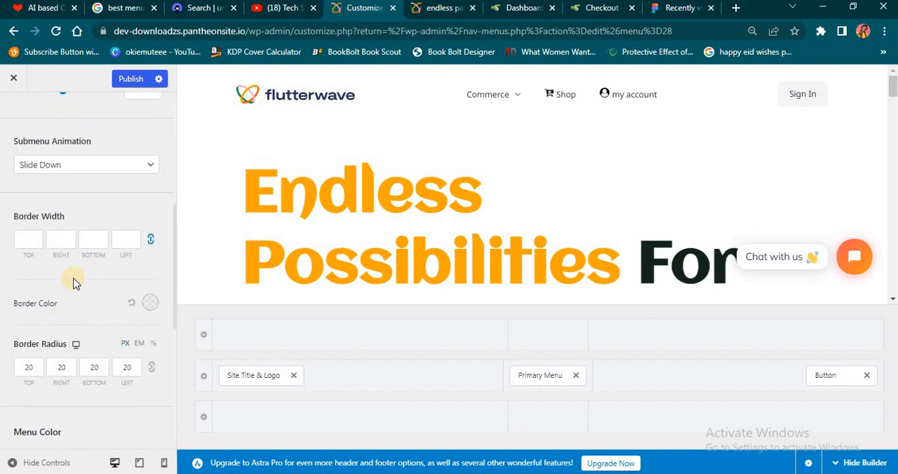
left_click(99, 165)
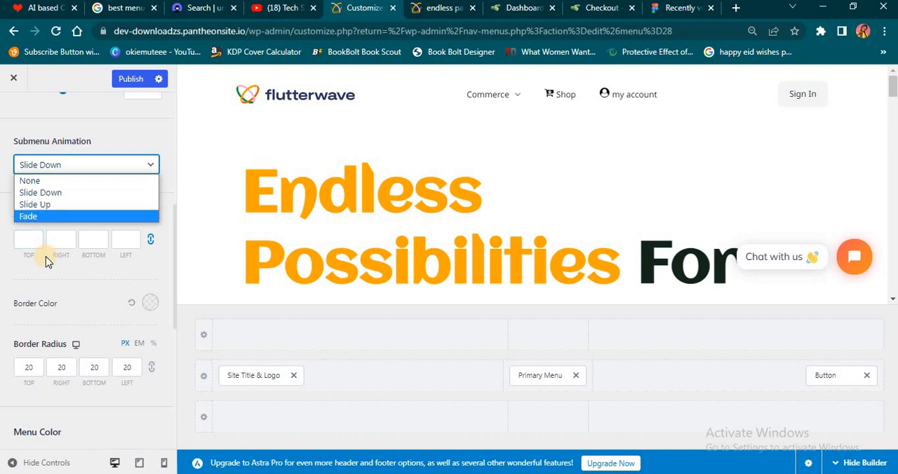
left_click(47, 275)
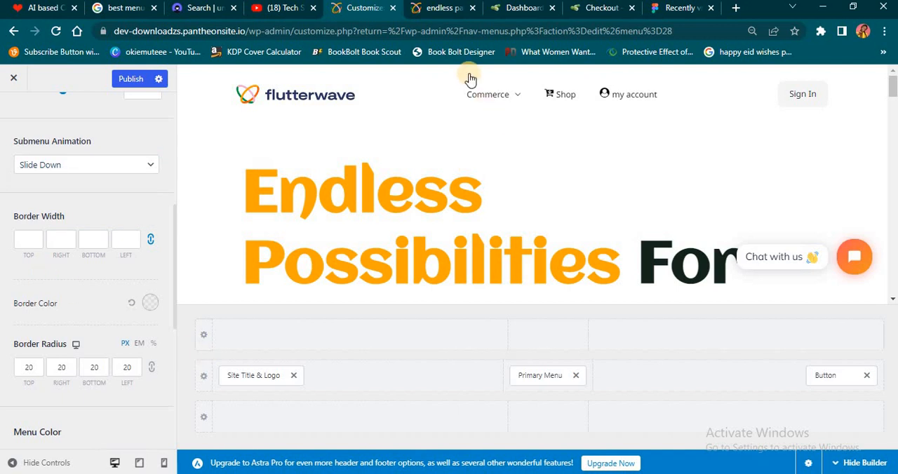
mouse_move(491, 98)
scroll(84, 321, "down", 5)
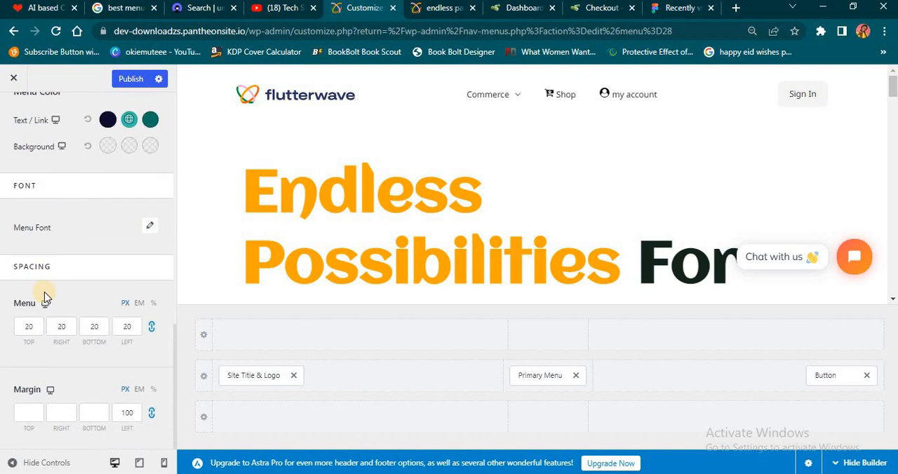
- Publish the primary menu changes, refresh the live endless payment page, and check its Commerce submenu
scroll(67, 397, "up", 10)
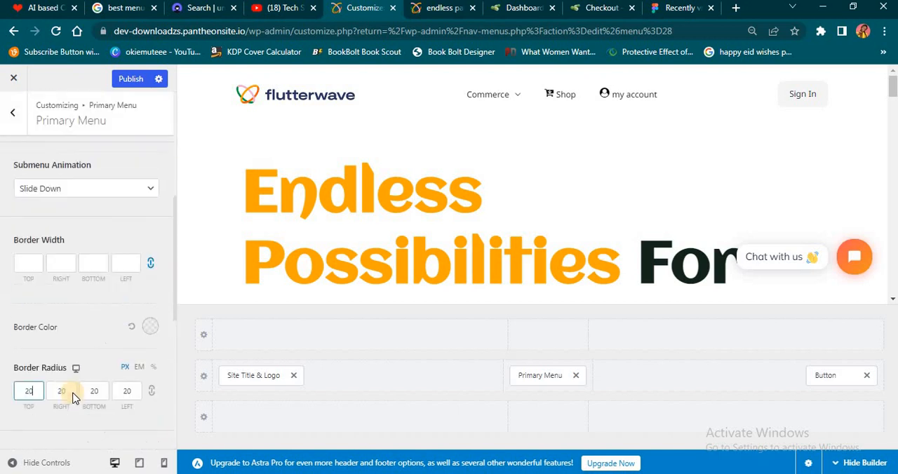
left_click(128, 80)
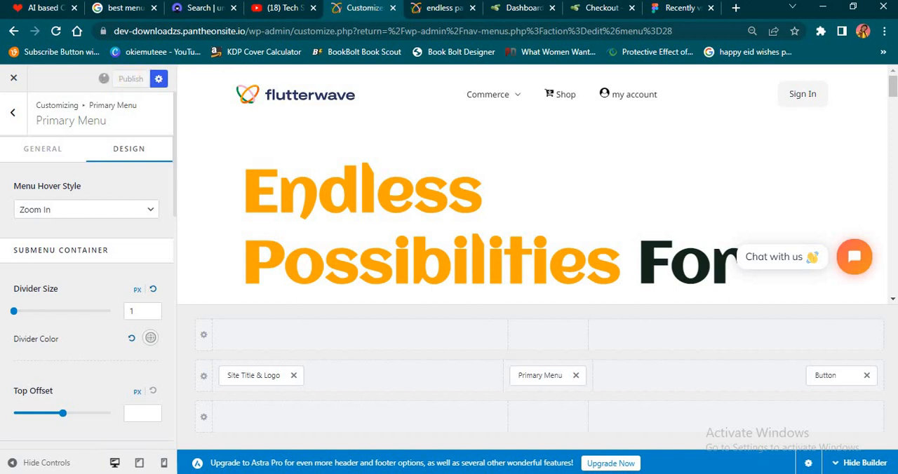
left_click(429, 10)
left_click(78, 32)
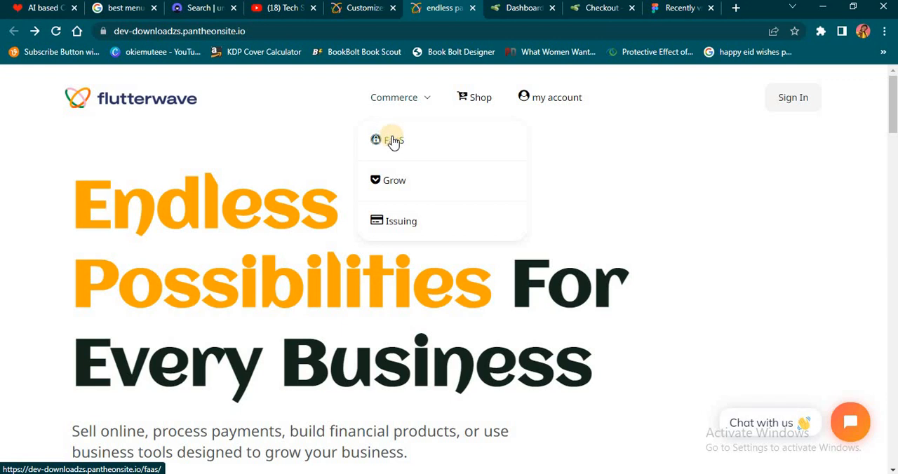
scroll(393, 141, "down", 2)
scroll(391, 140, "up", 2)
- Switch to YouTube to view the Tech Savvy channel's videos
left_click(291, 9)
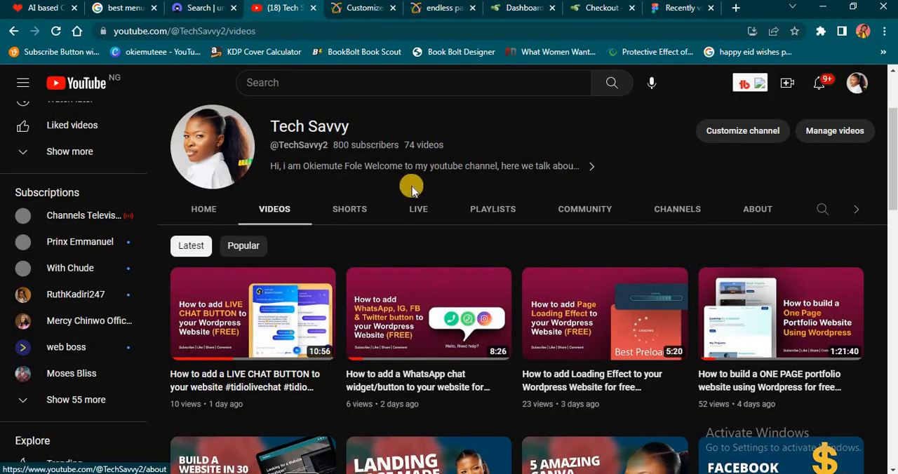